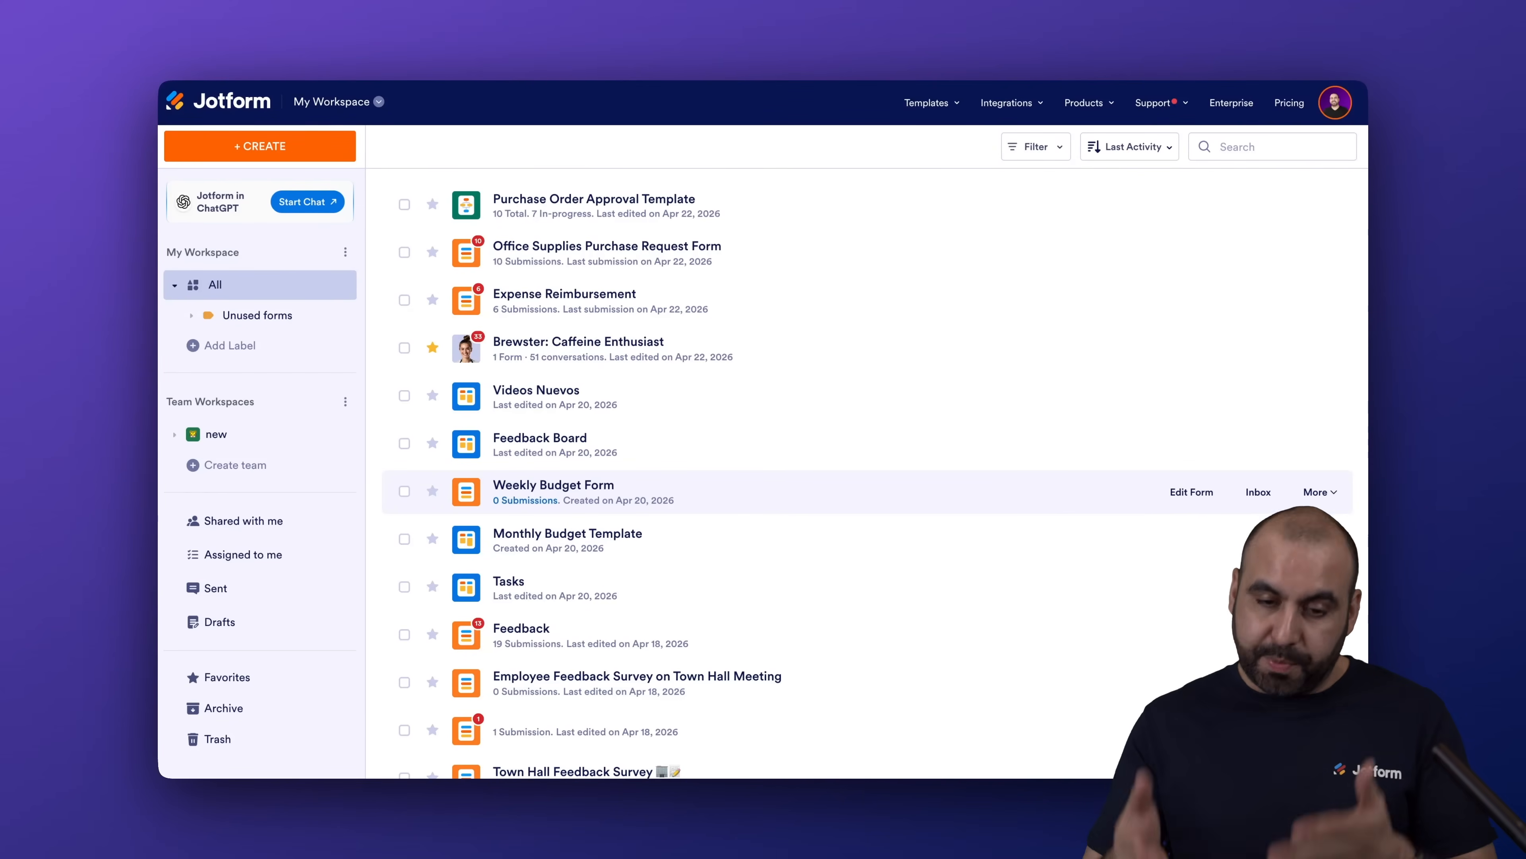
Open the My Workspace dropdown in the top bar to show the workspace apps.
{"action": "left_click", "coordinate": [368, 112]}
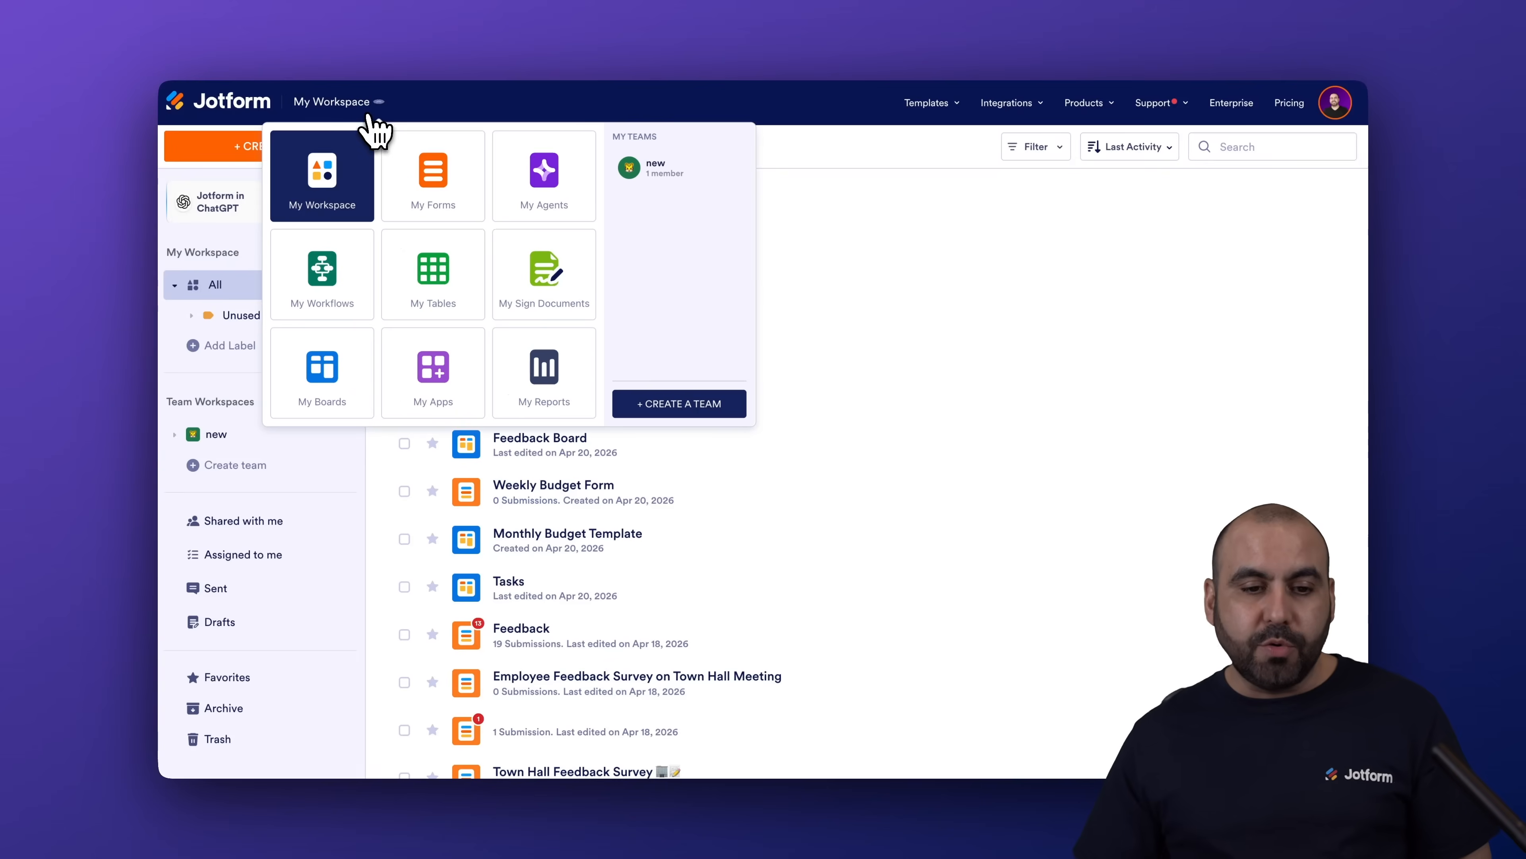
Open the Purchase Order Approval Template from My Workflows and show the Integrations list.
{"action": "left_click", "coordinate": [324, 301]}
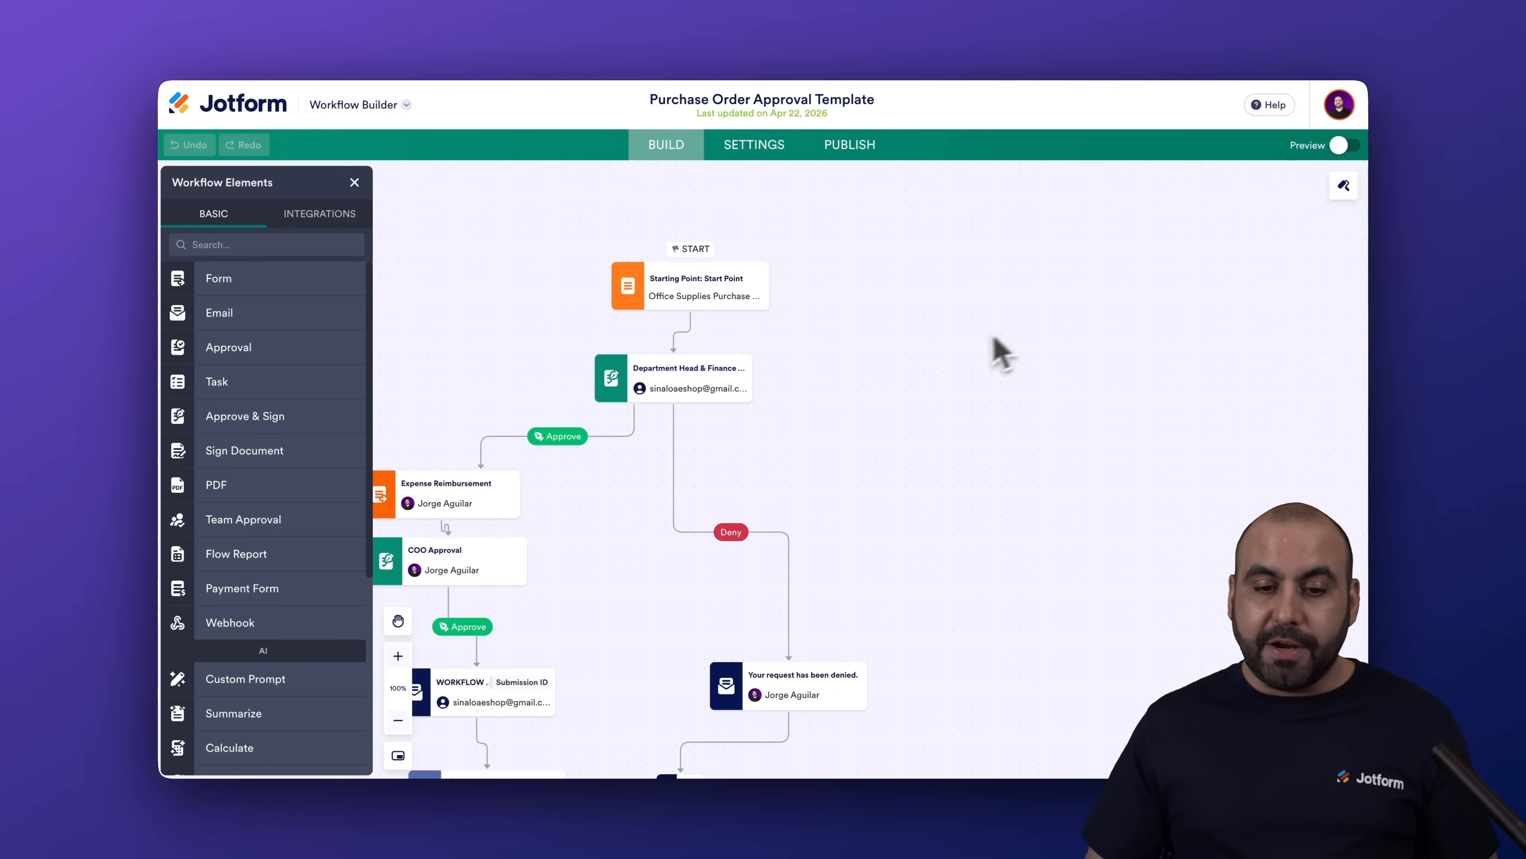
{"action": "left_click_drag", "start_coordinate": [963, 342], "coordinate": [1095, 275]}
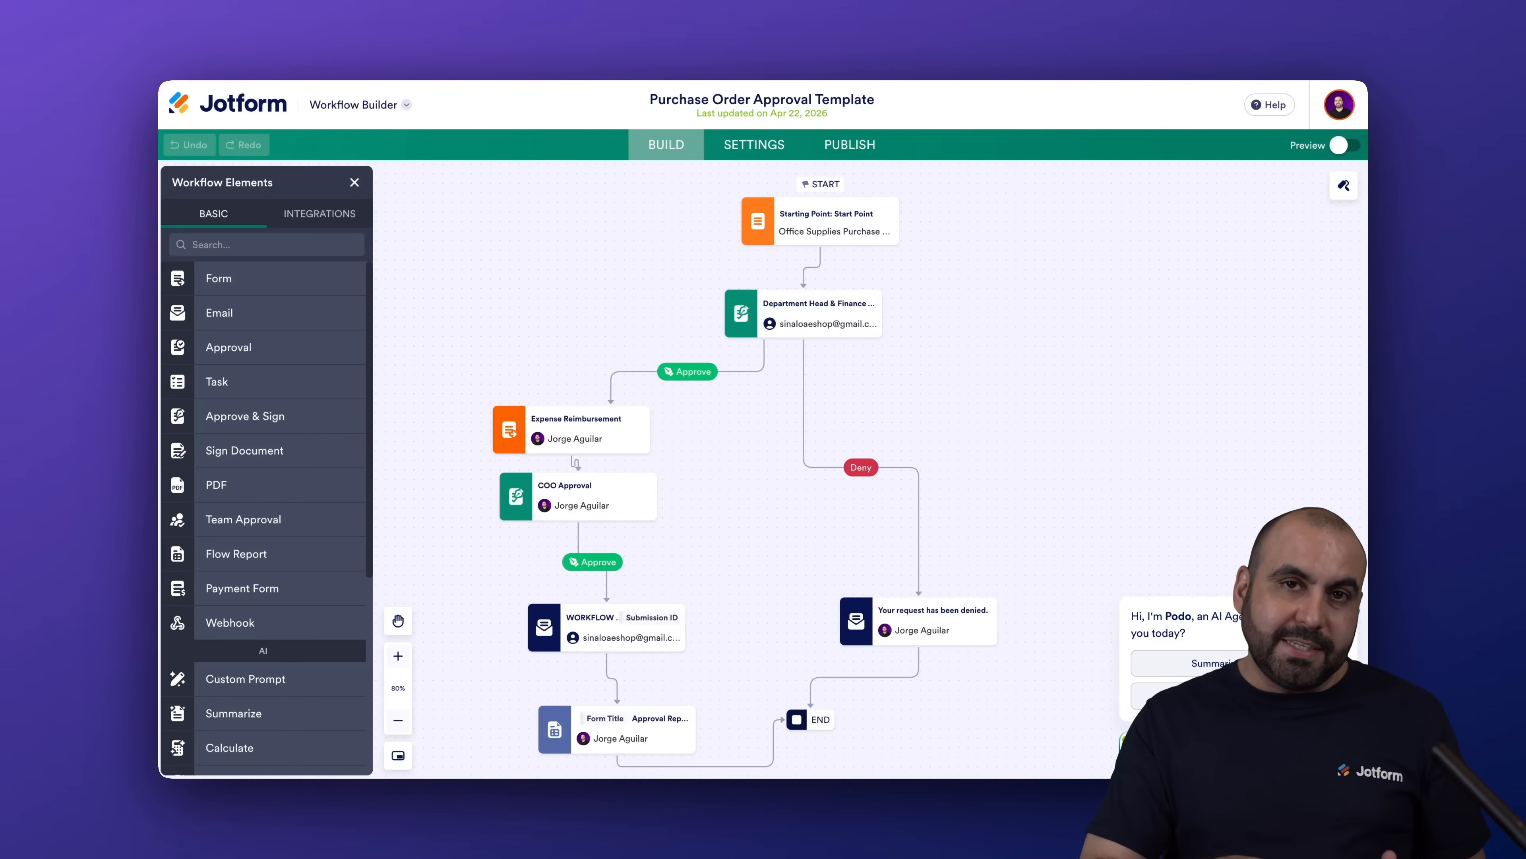
{"action": "left_click", "coordinate": [322, 214]}
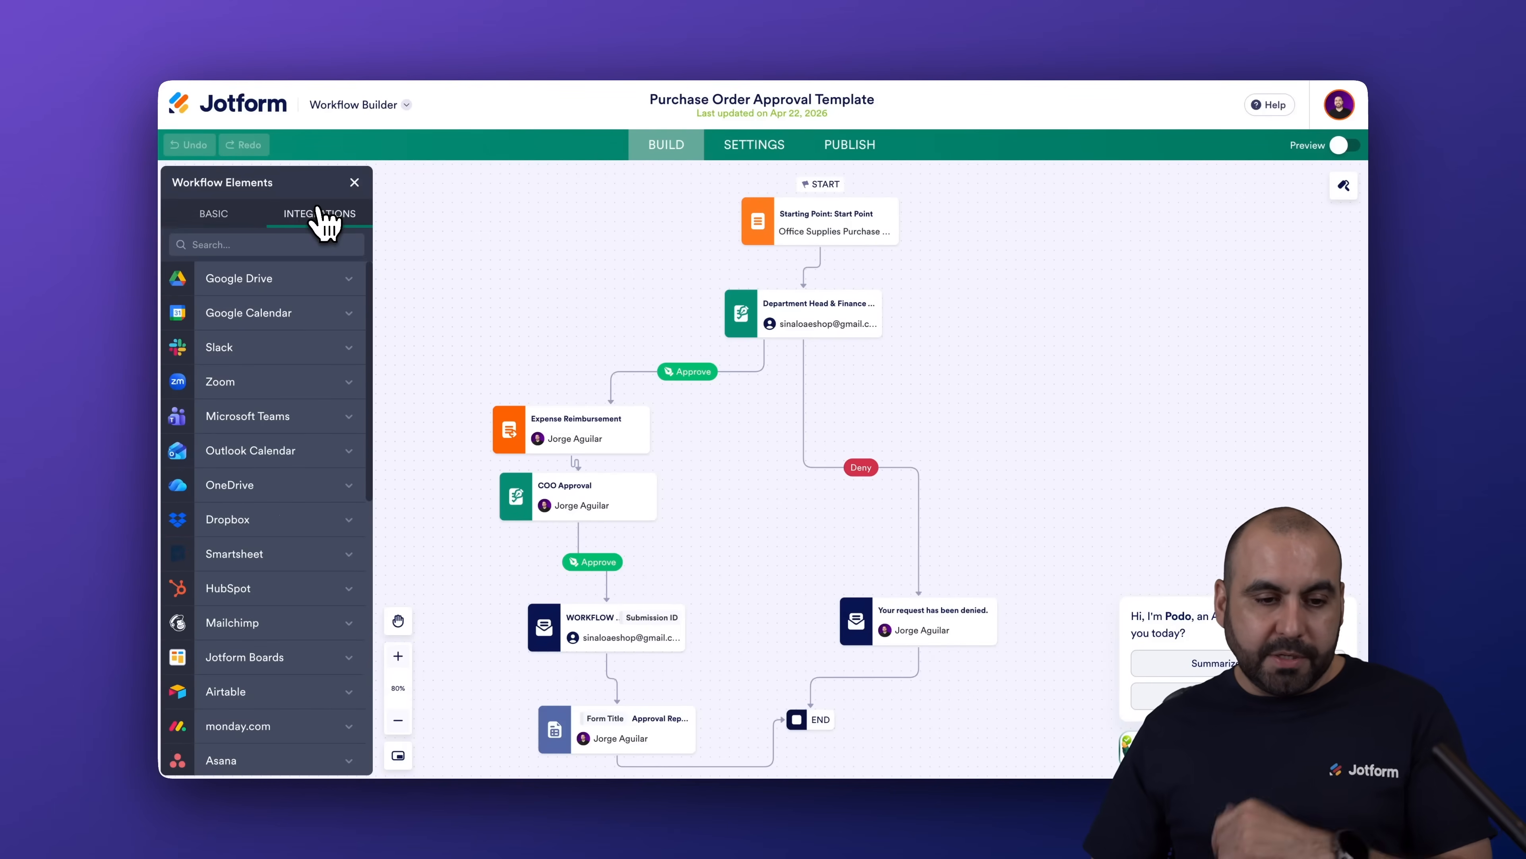
Search integrations for 'const' and place a Constant Contact step beside the Department Head approval.
{"action": "left_click", "coordinate": [273, 245]}
{"action": "type", "text": "const"}
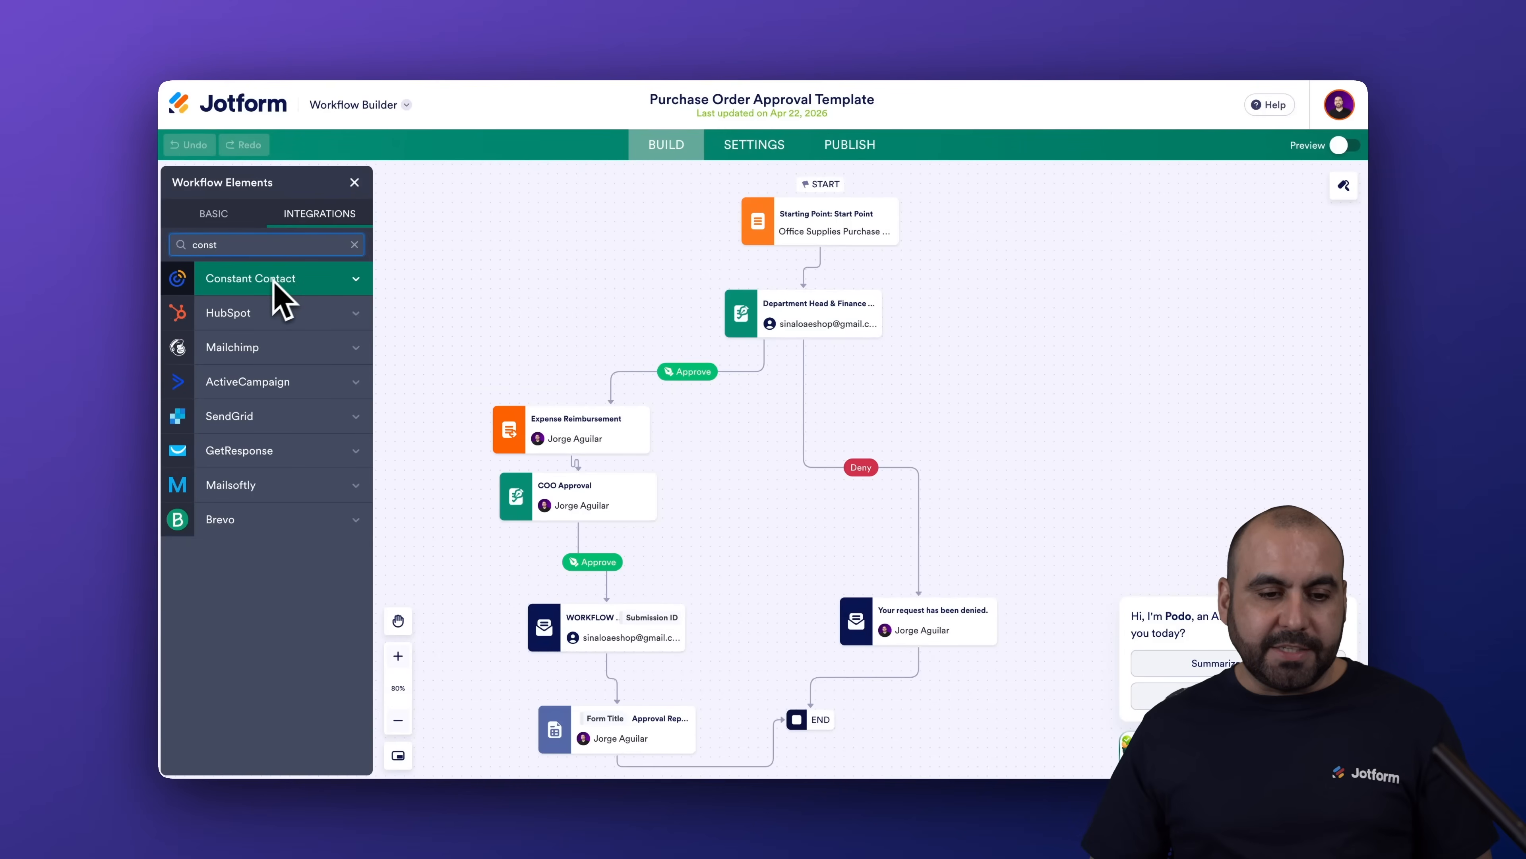
{"action": "left_click_drag", "start_coordinate": [272, 293], "coordinate": [1047, 400]}
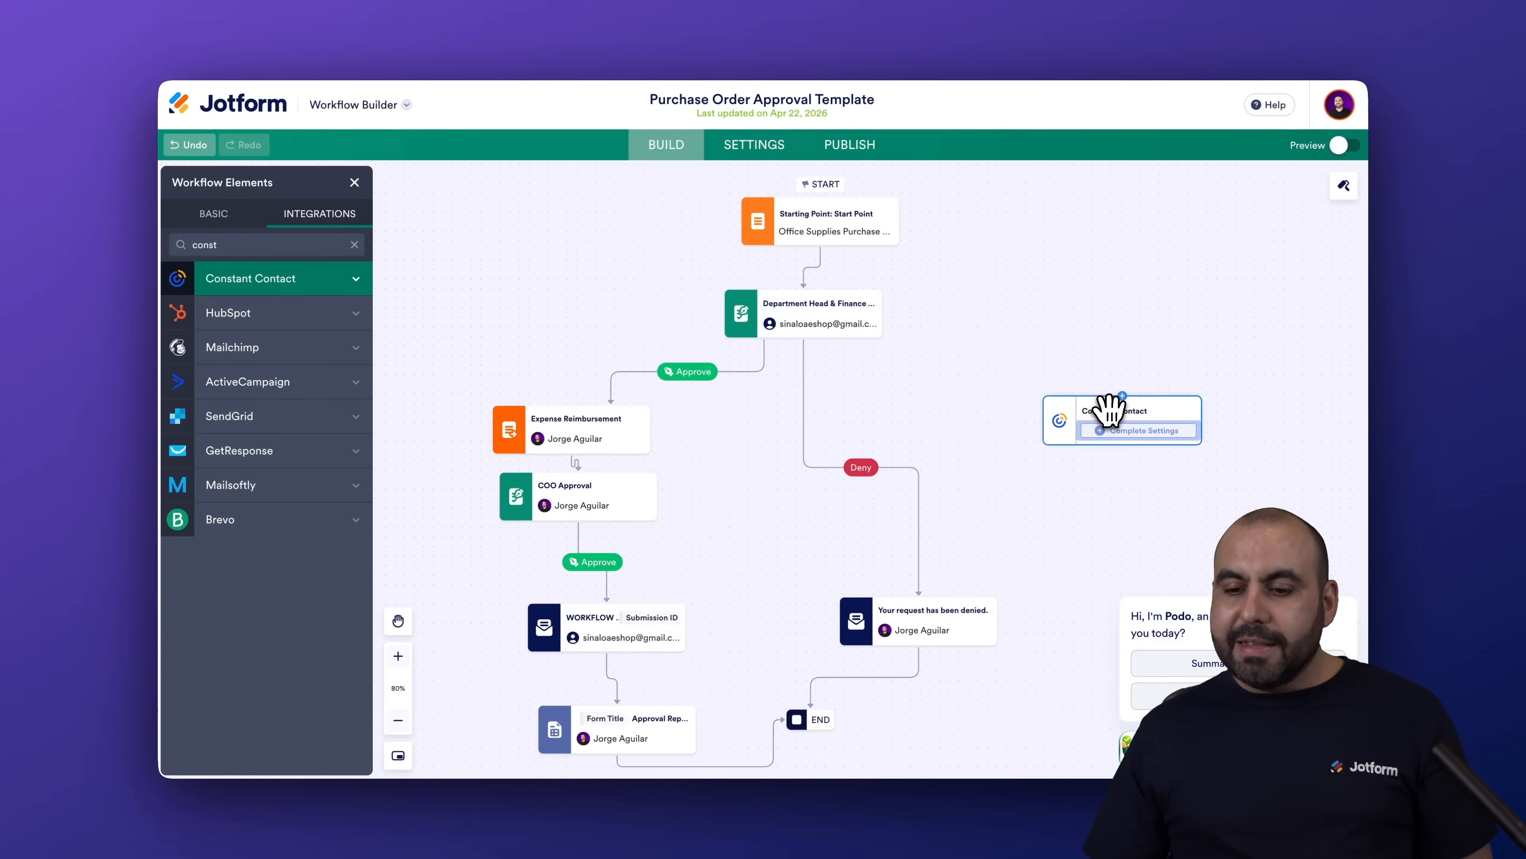
{"action": "left_click_drag", "start_coordinate": [948, 294], "coordinate": [983, 387]}
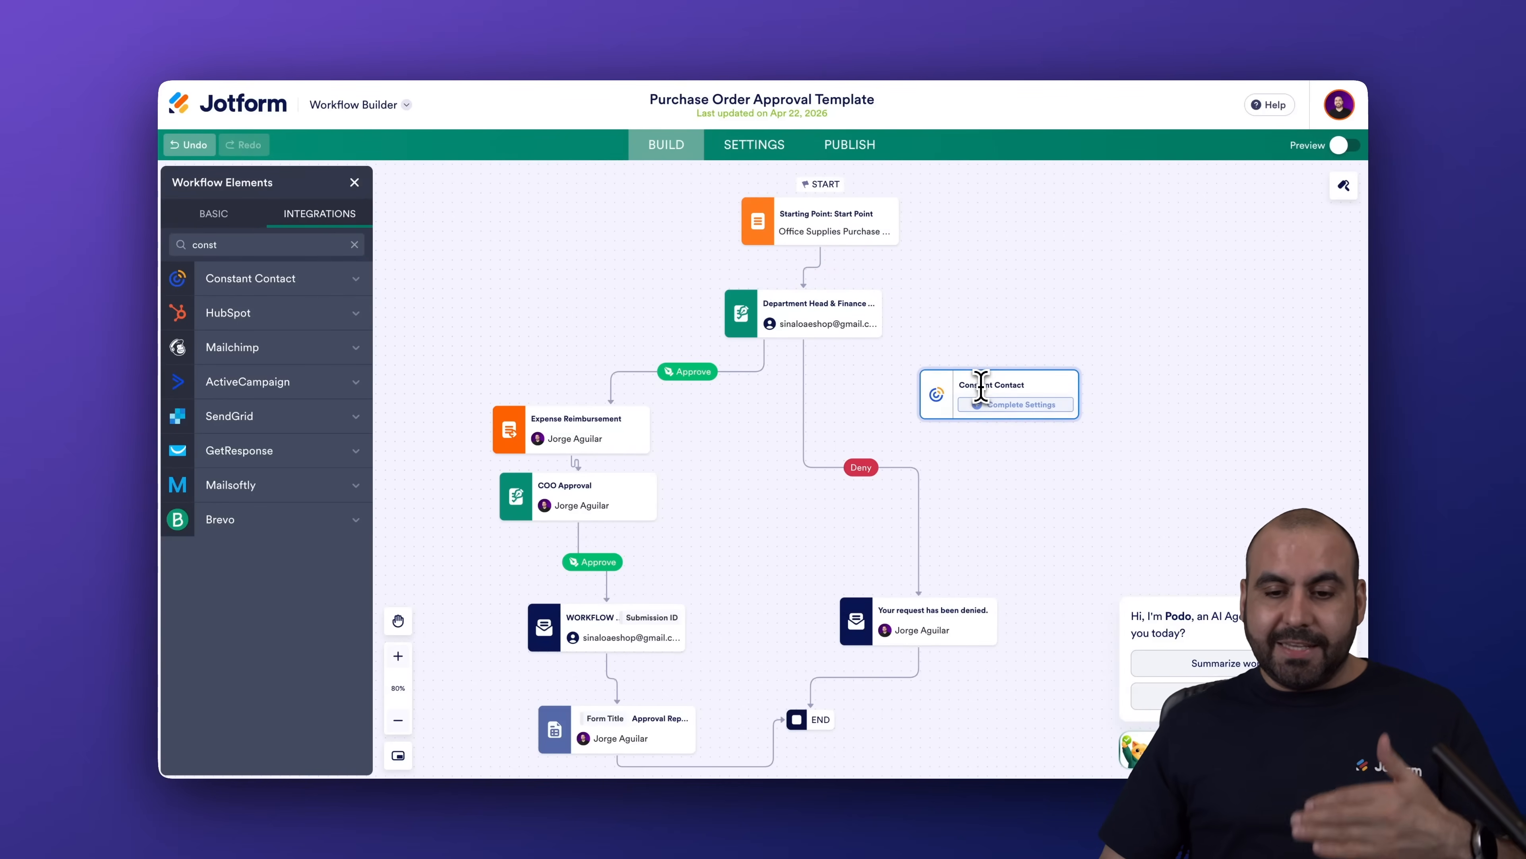
{"action": "left_click_drag", "start_coordinate": [981, 388], "coordinate": [897, 373]}
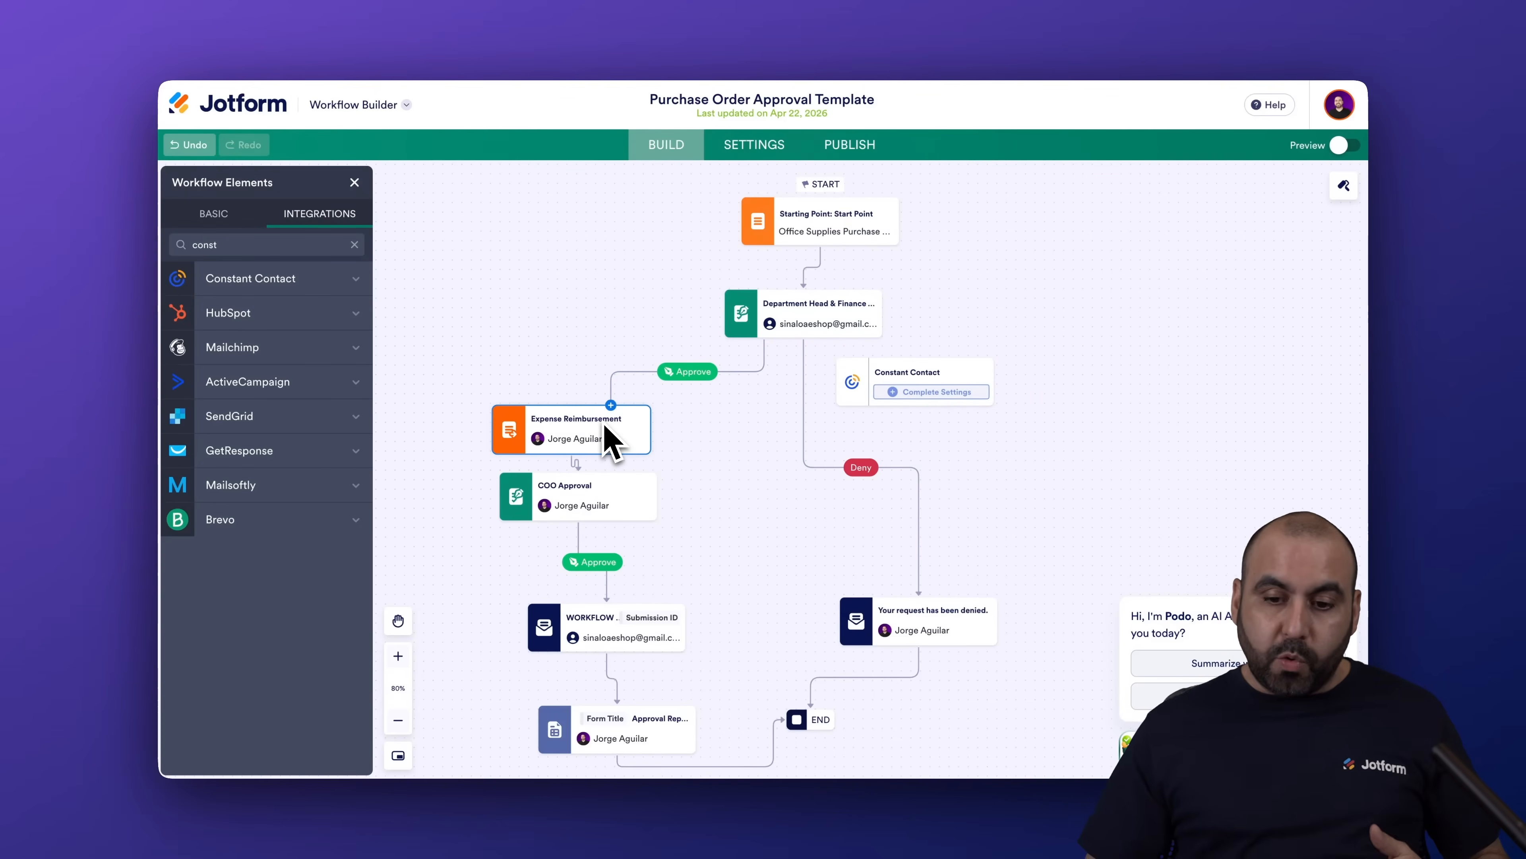
Replace the Approve link to Expense Reimbursement with a link into the Constant Contact step.
{"action": "left_click_drag", "start_coordinate": [859, 369], "coordinate": [909, 384]}
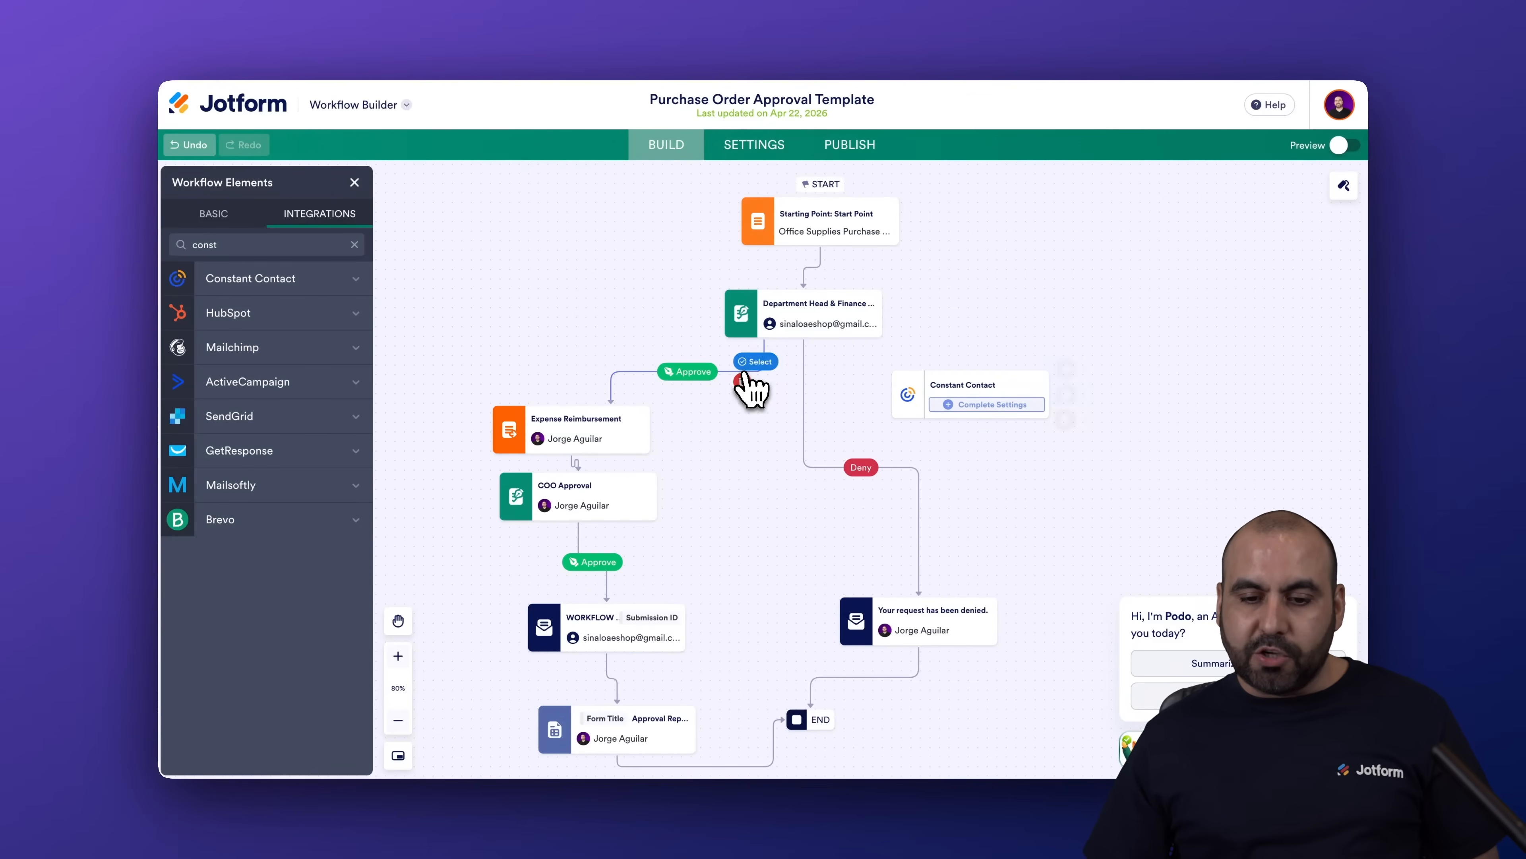
{"action": "left_click", "coordinate": [749, 385]}
{"action": "left_click_drag", "start_coordinate": [931, 388], "coordinate": [640, 364]}
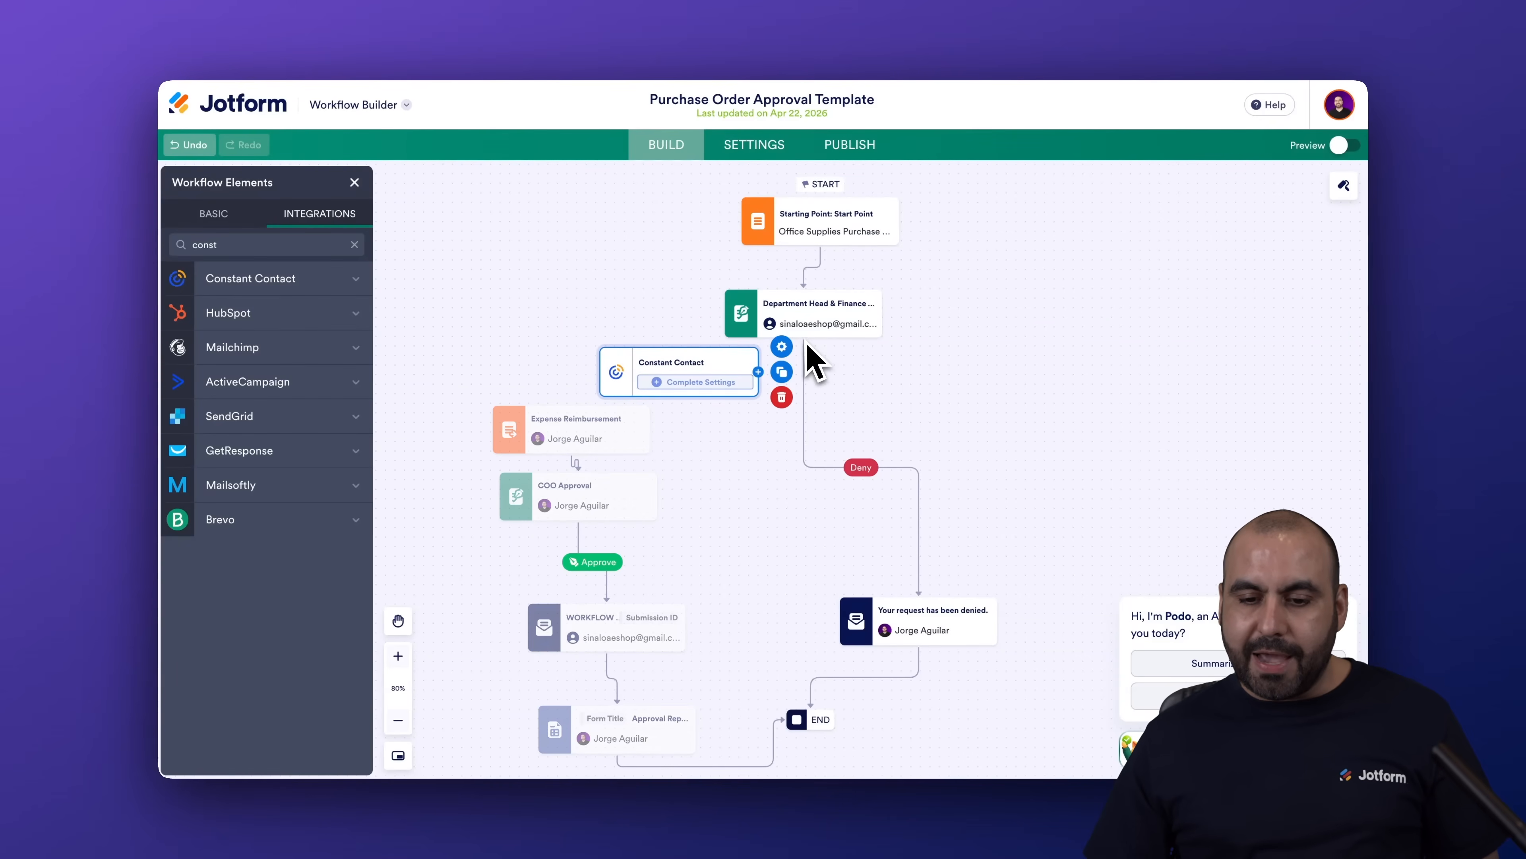
{"action": "left_click_drag", "start_coordinate": [808, 332], "coordinate": [623, 402]}
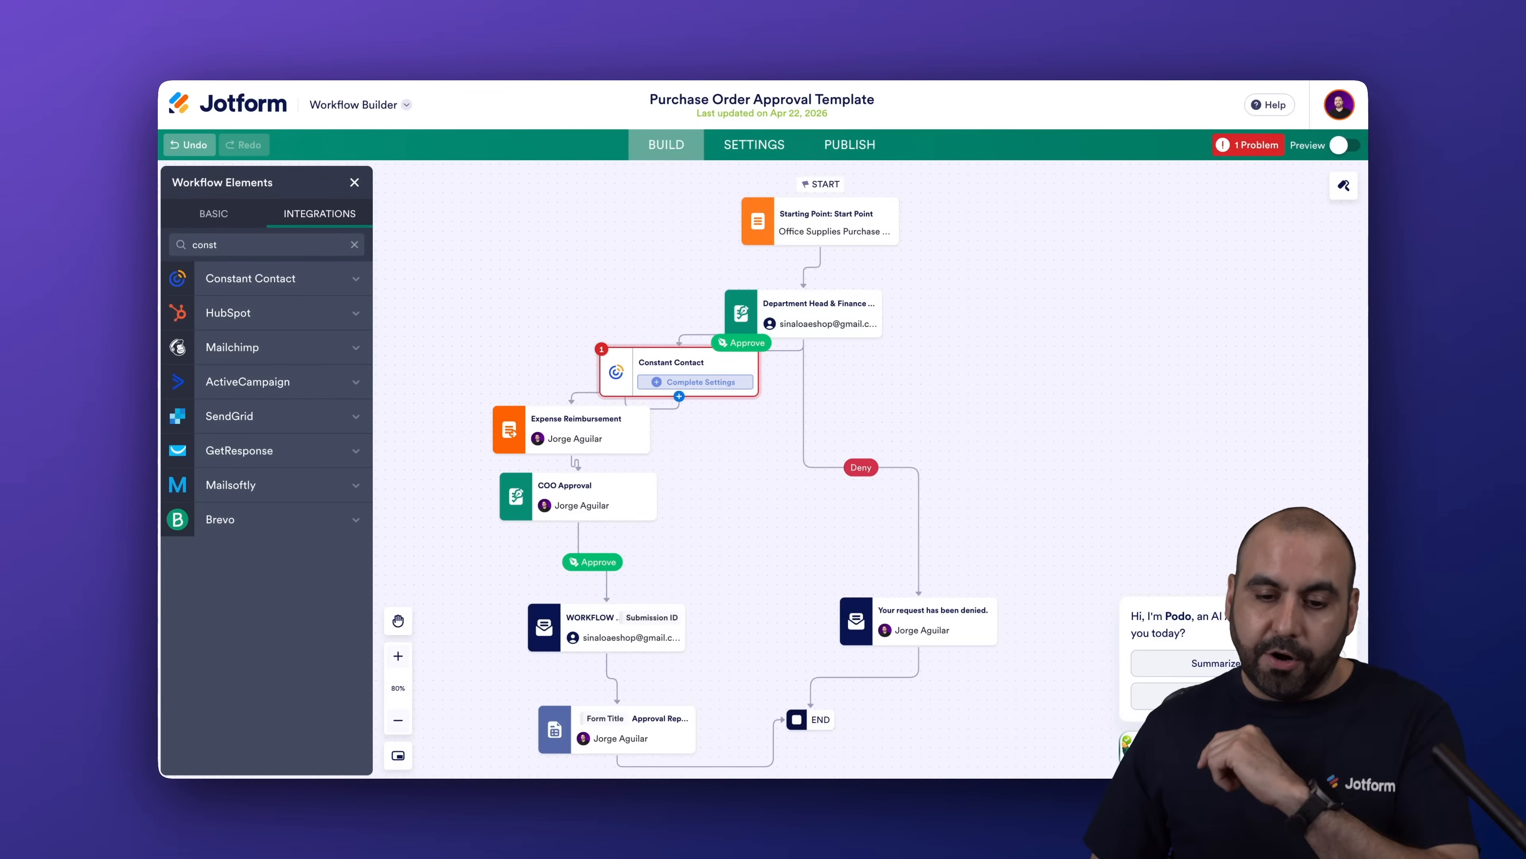
{"action": "left_click", "coordinate": [686, 383]}
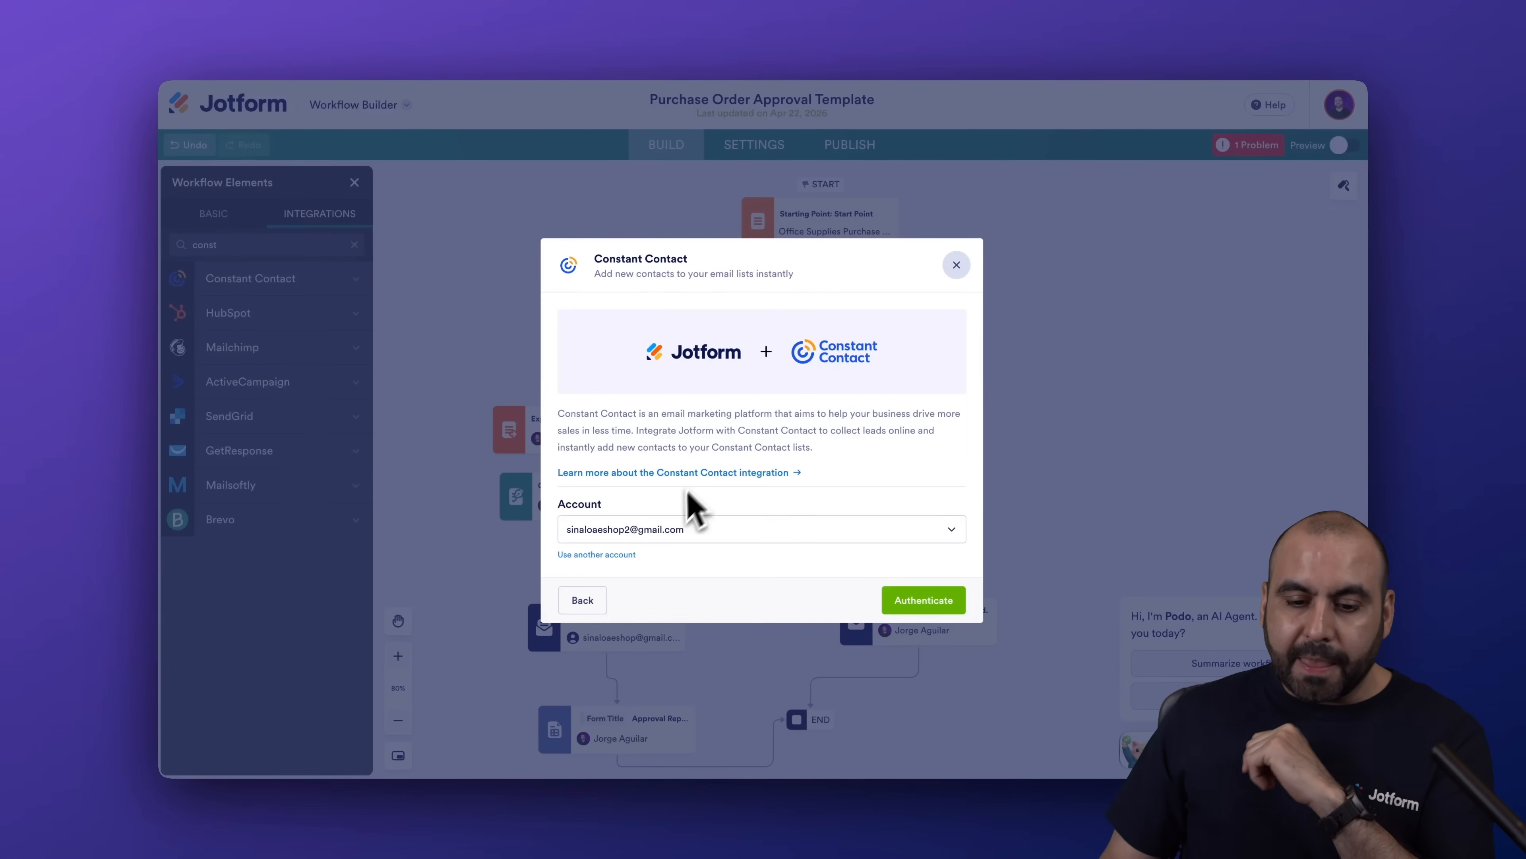
Authenticate a Constant Contact account for the step, granting Jotform access.
{"action": "left_click", "coordinate": [601, 554]}
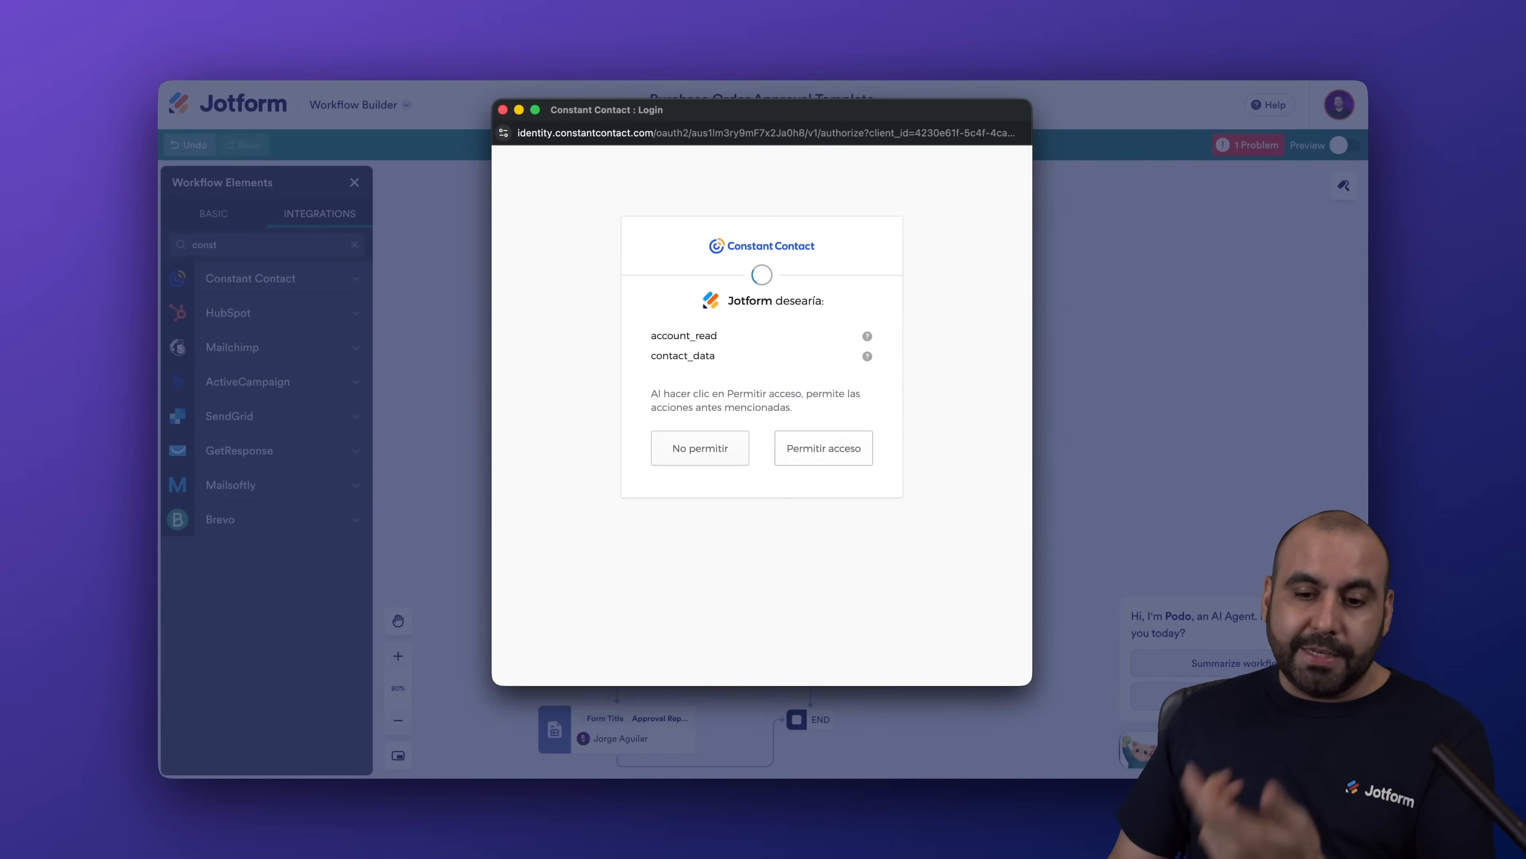
{"action": "left_click", "coordinate": [825, 450]}
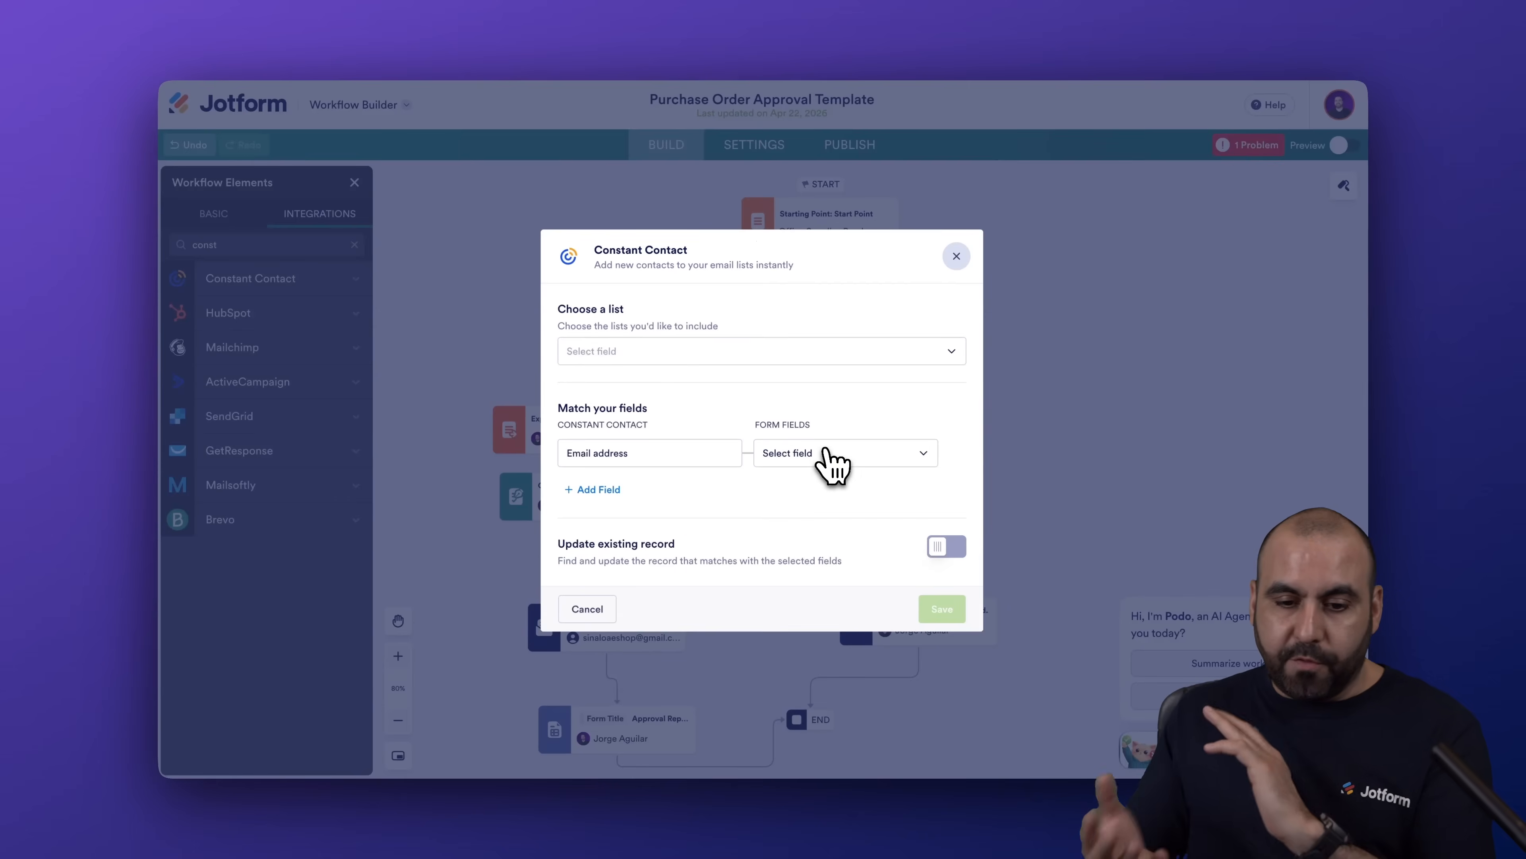
Target the My Contacts list and map Email address to the form's Email field.
{"action": "left_click", "coordinate": [699, 359]}
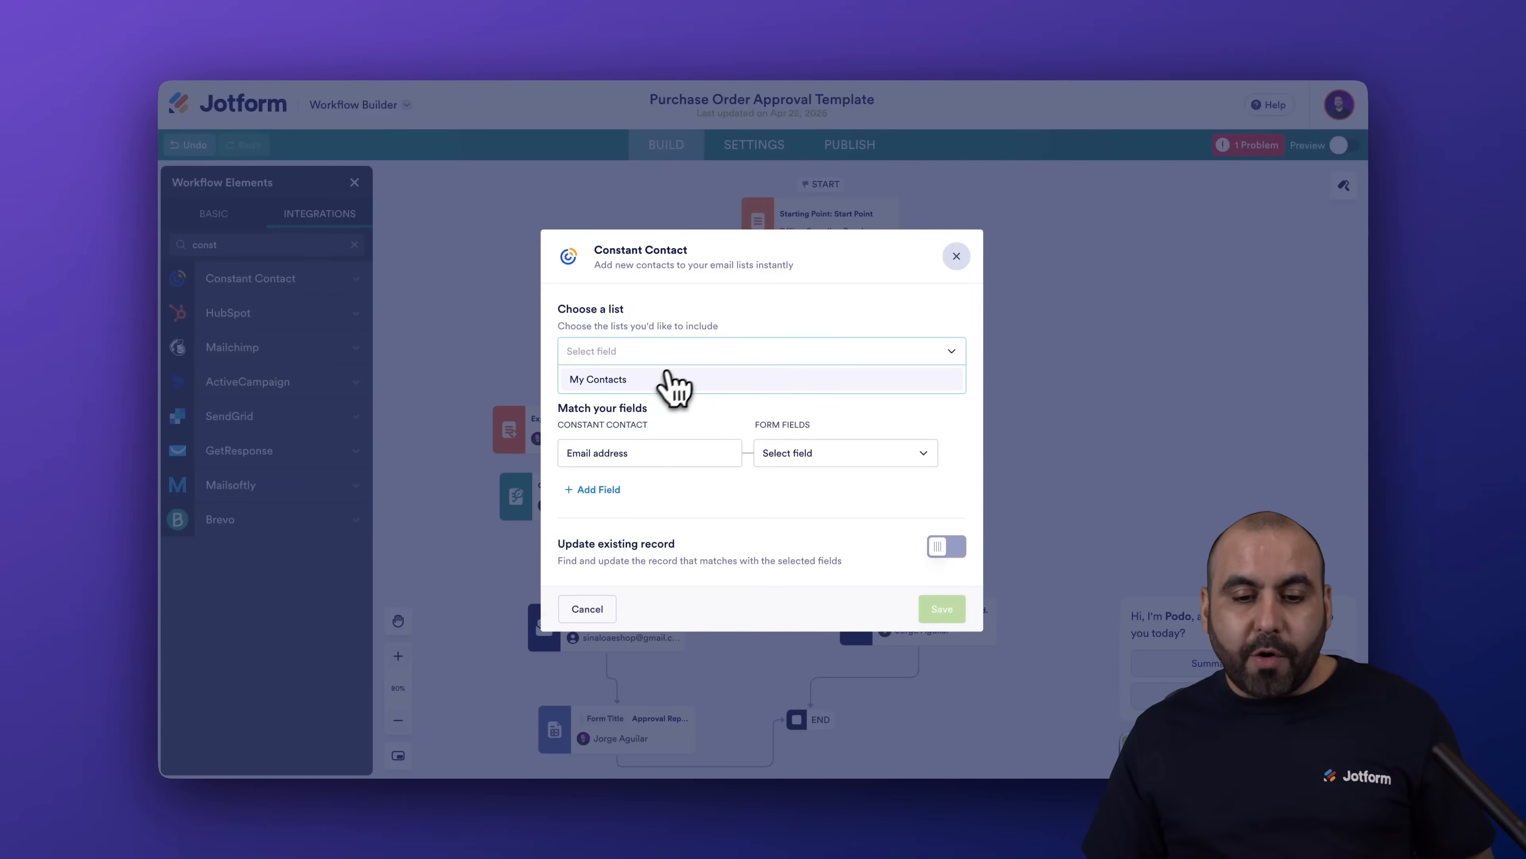
{"action": "left_click", "coordinate": [655, 379]}
{"action": "left_click", "coordinate": [734, 425]}
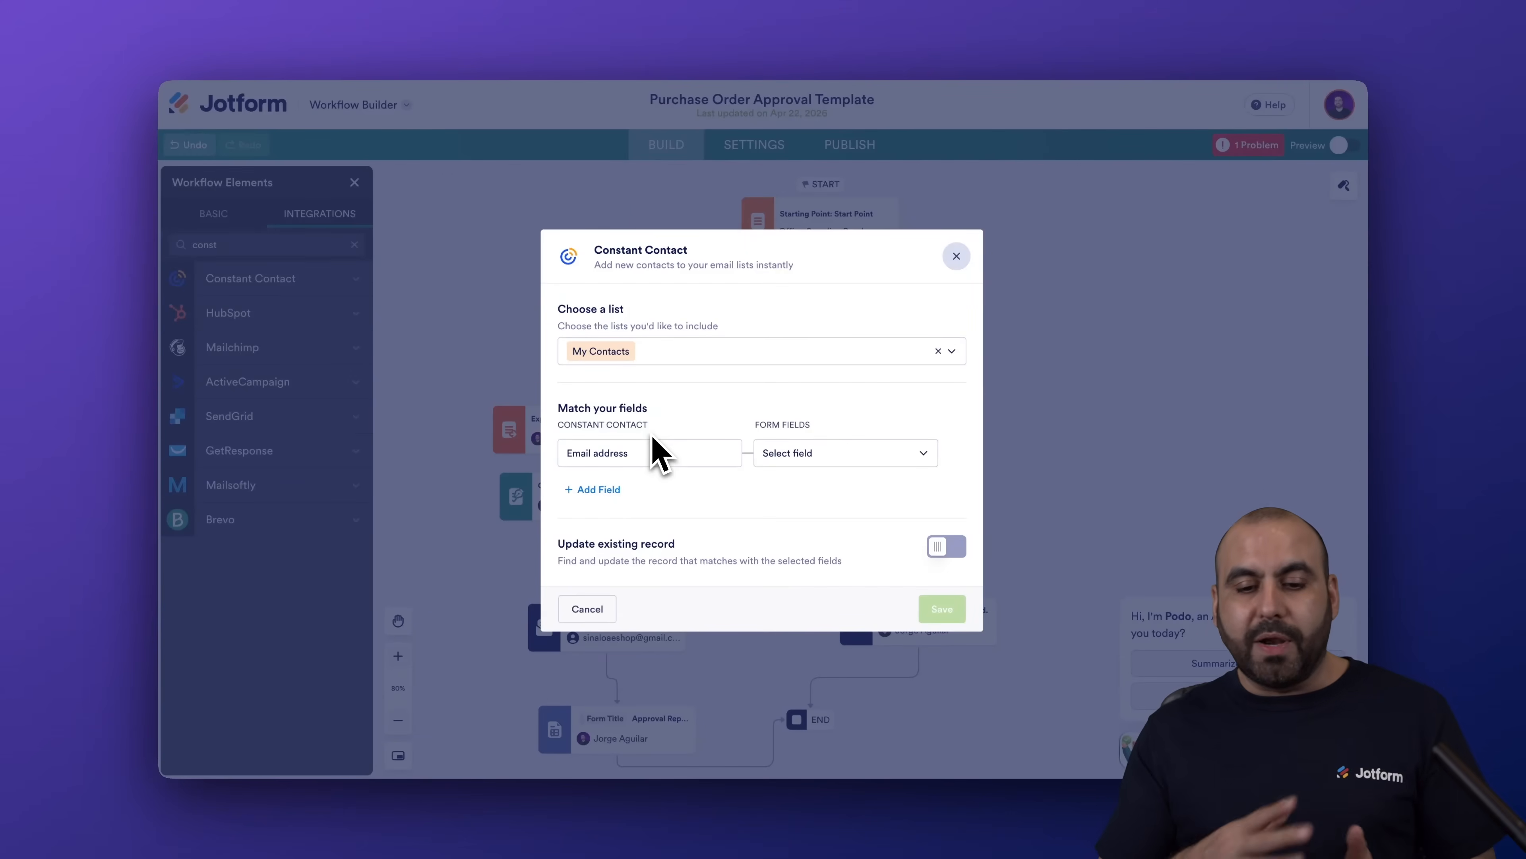
{"action": "left_click", "coordinate": [792, 457]}
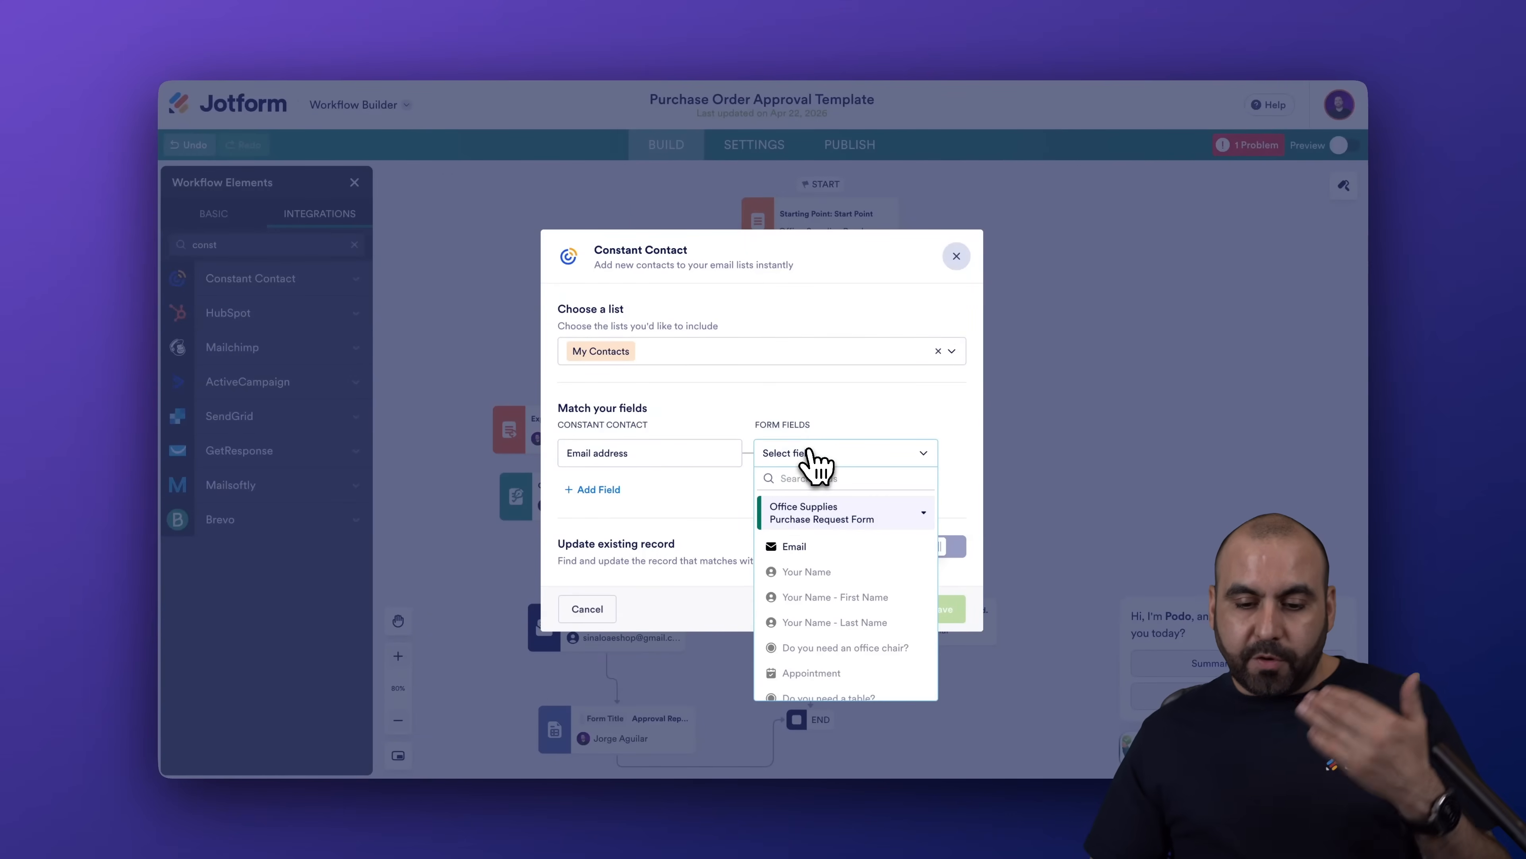
{"action": "left_click", "coordinate": [822, 544]}
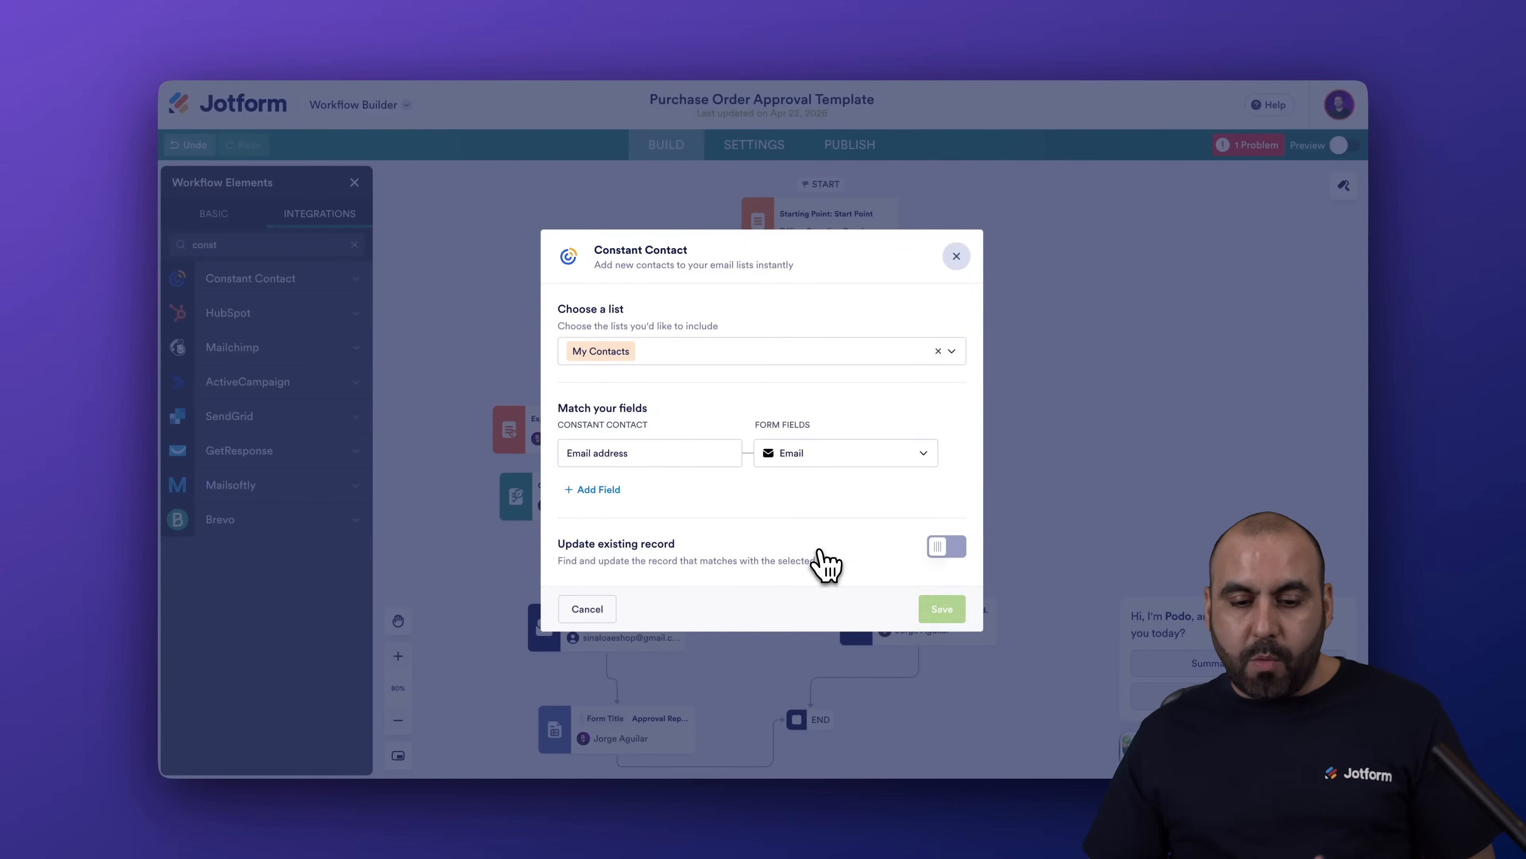
Add First name and Last name rows mapped to Your Name - First Name and Your Name - Last Name.
{"action": "left_click", "coordinate": [598, 489]}
{"action": "left_click", "coordinate": [661, 478]}
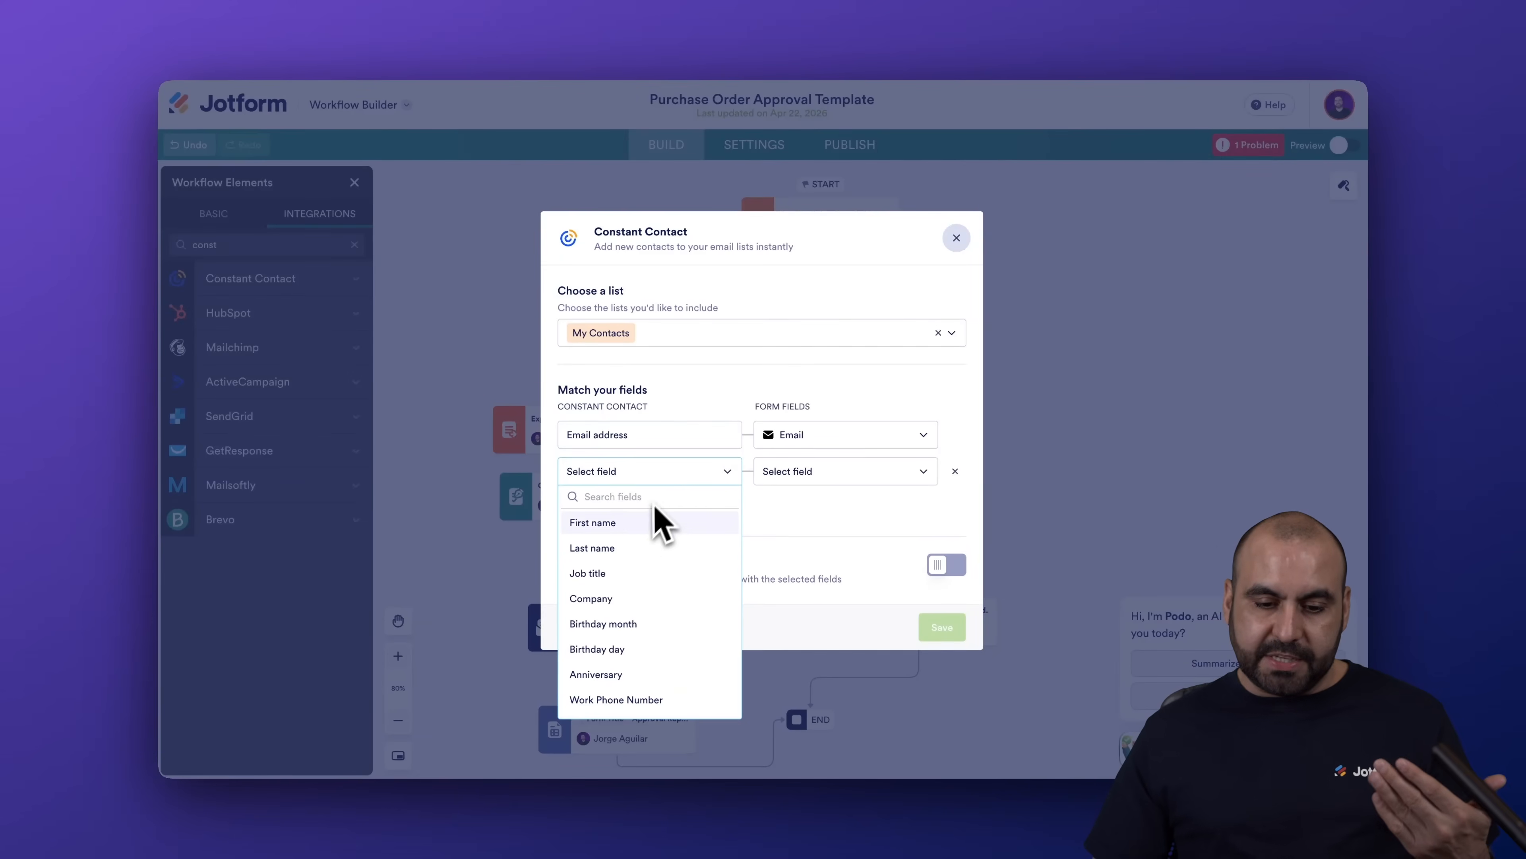
{"action": "left_click", "coordinate": [625, 526]}
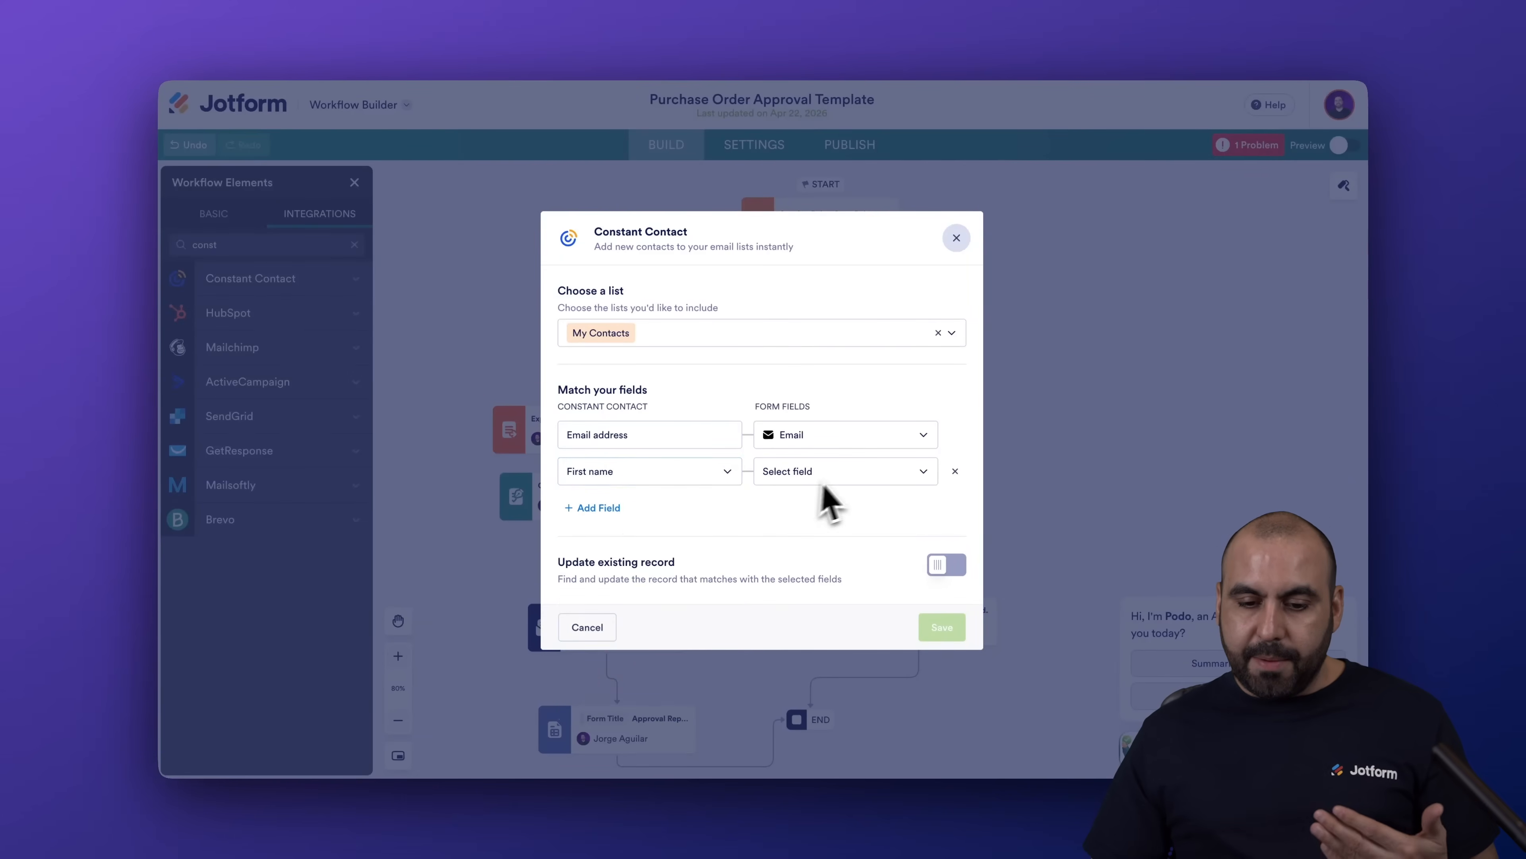
{"action": "left_click", "coordinate": [842, 475]}
{"action": "left_click", "coordinate": [863, 592]}
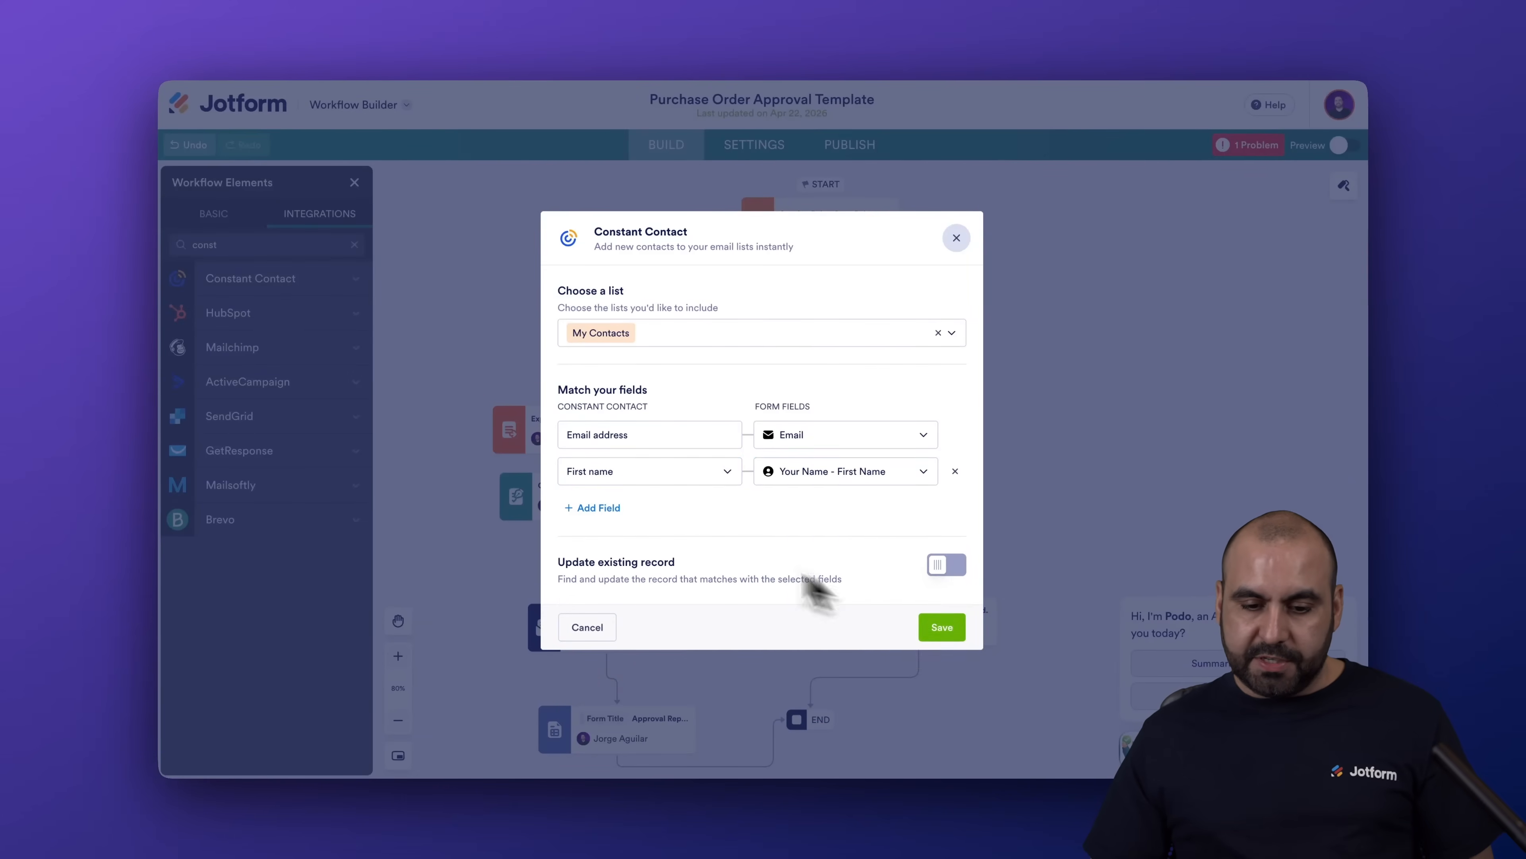
{"action": "left_click", "coordinate": [599, 508]}
{"action": "left_click", "coordinate": [658, 490]}
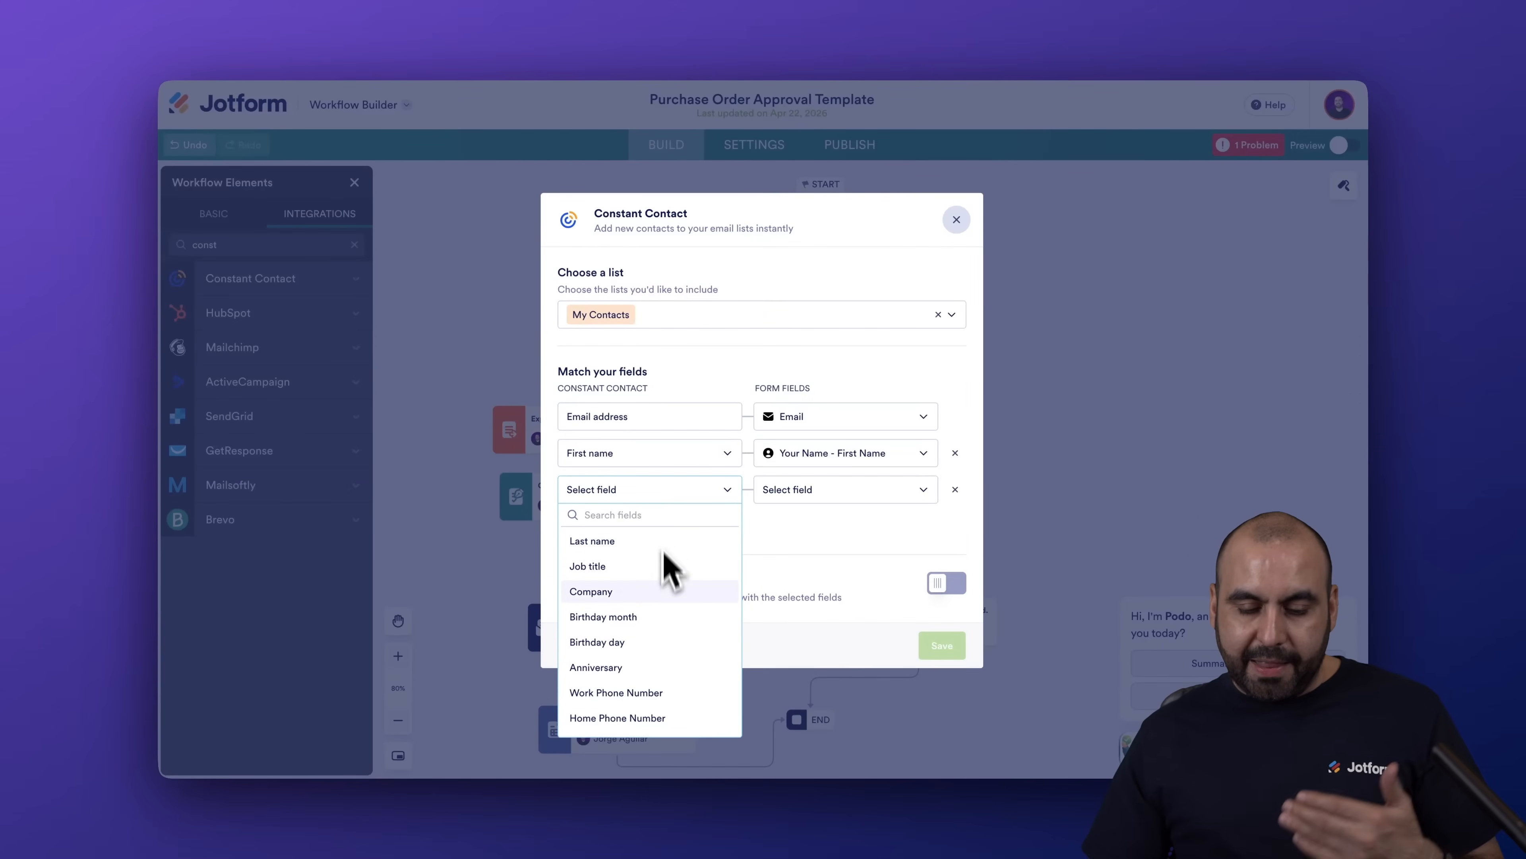
{"action": "left_click", "coordinate": [640, 540]}
{"action": "left_click", "coordinate": [812, 492]}
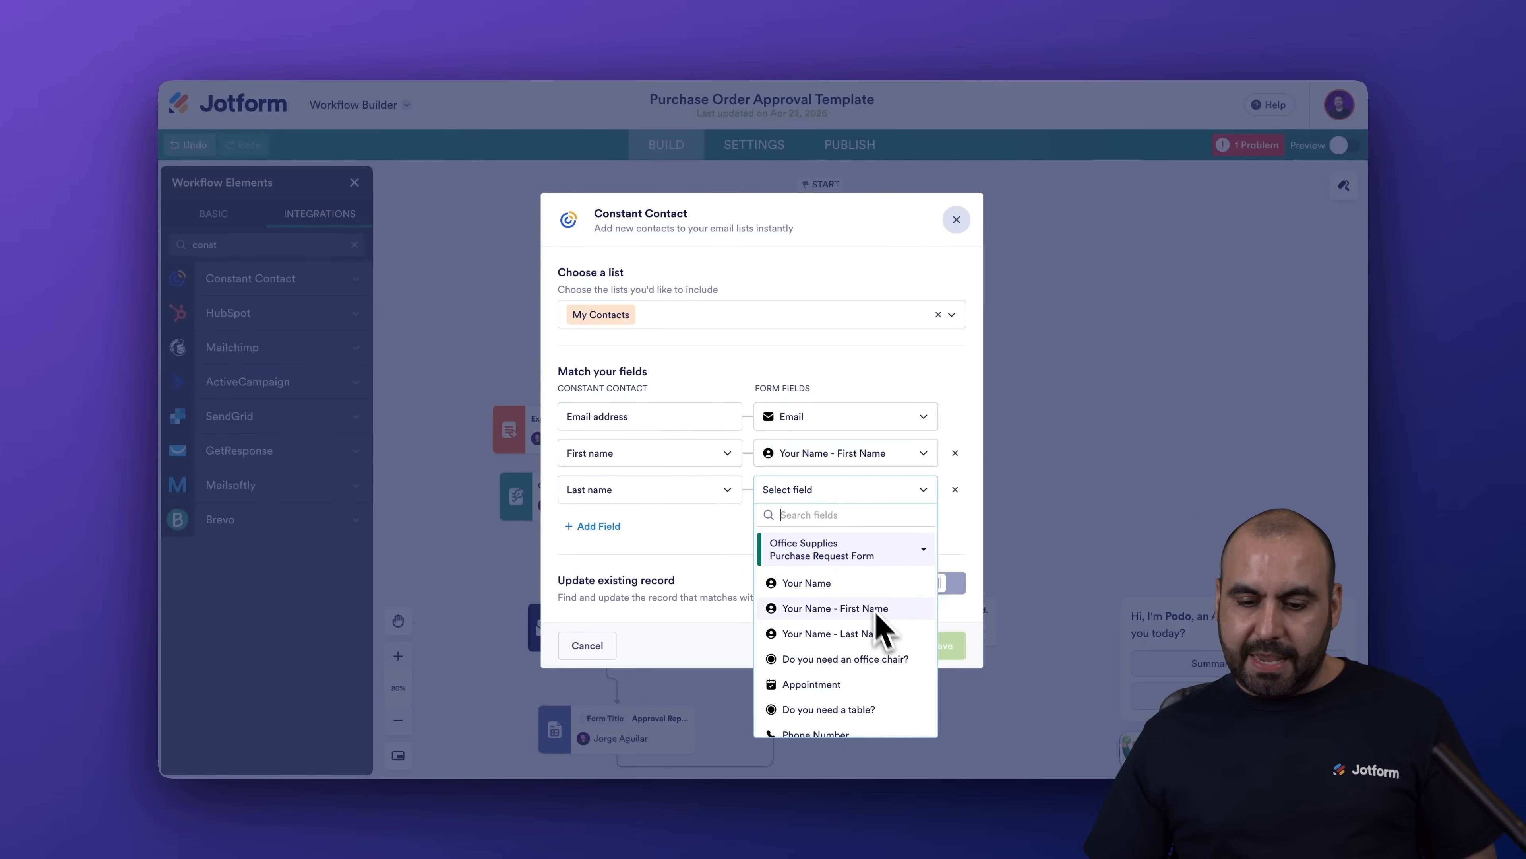
{"action": "left_click", "coordinate": [879, 633]}
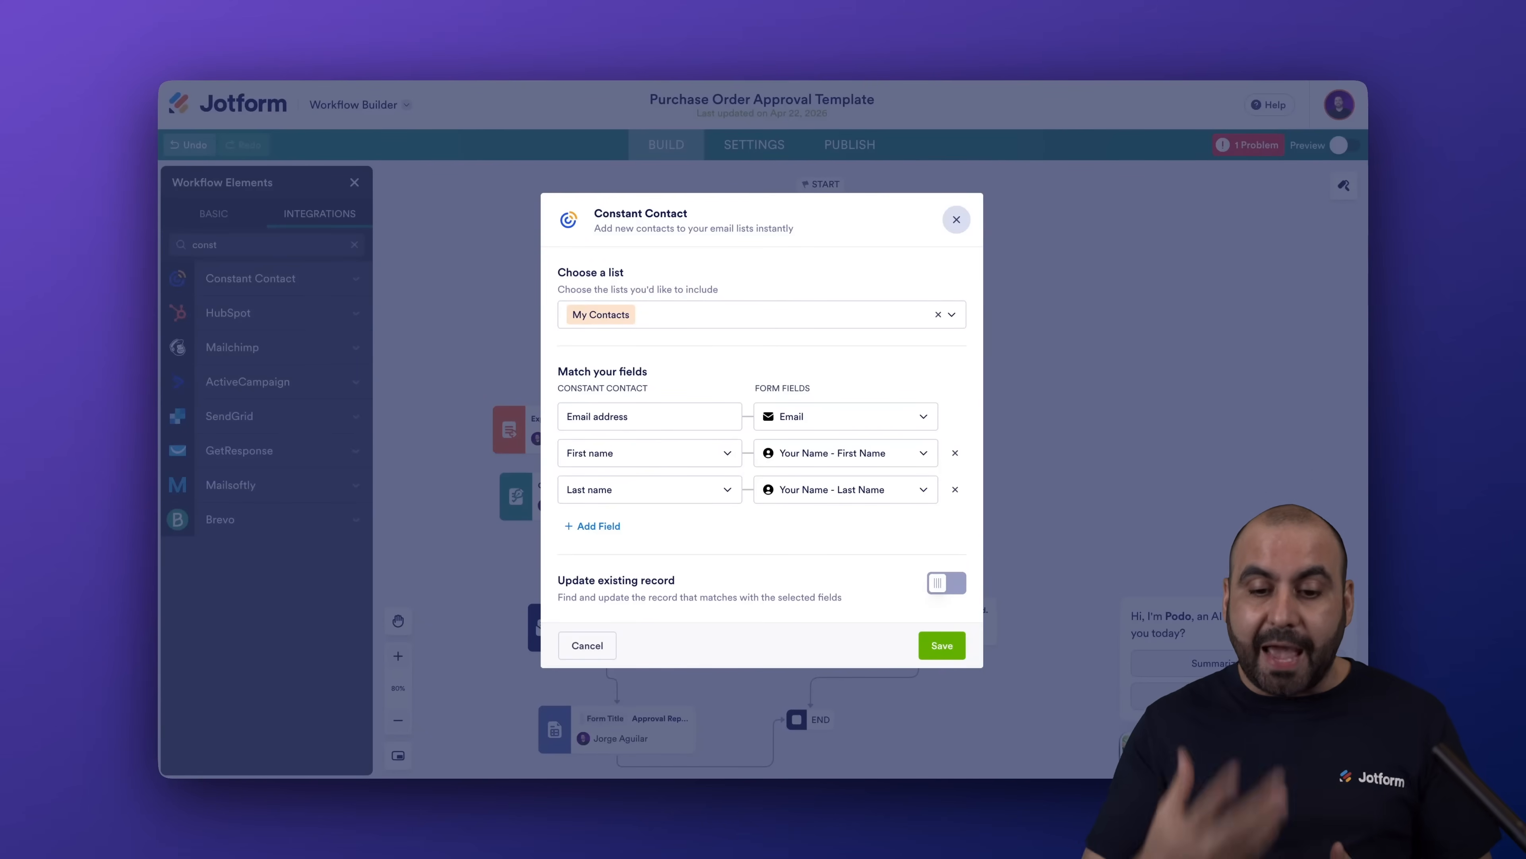
Leave Update existing record switched off for the Constant Contact step.
{"action": "left_click", "coordinate": [947, 582]}
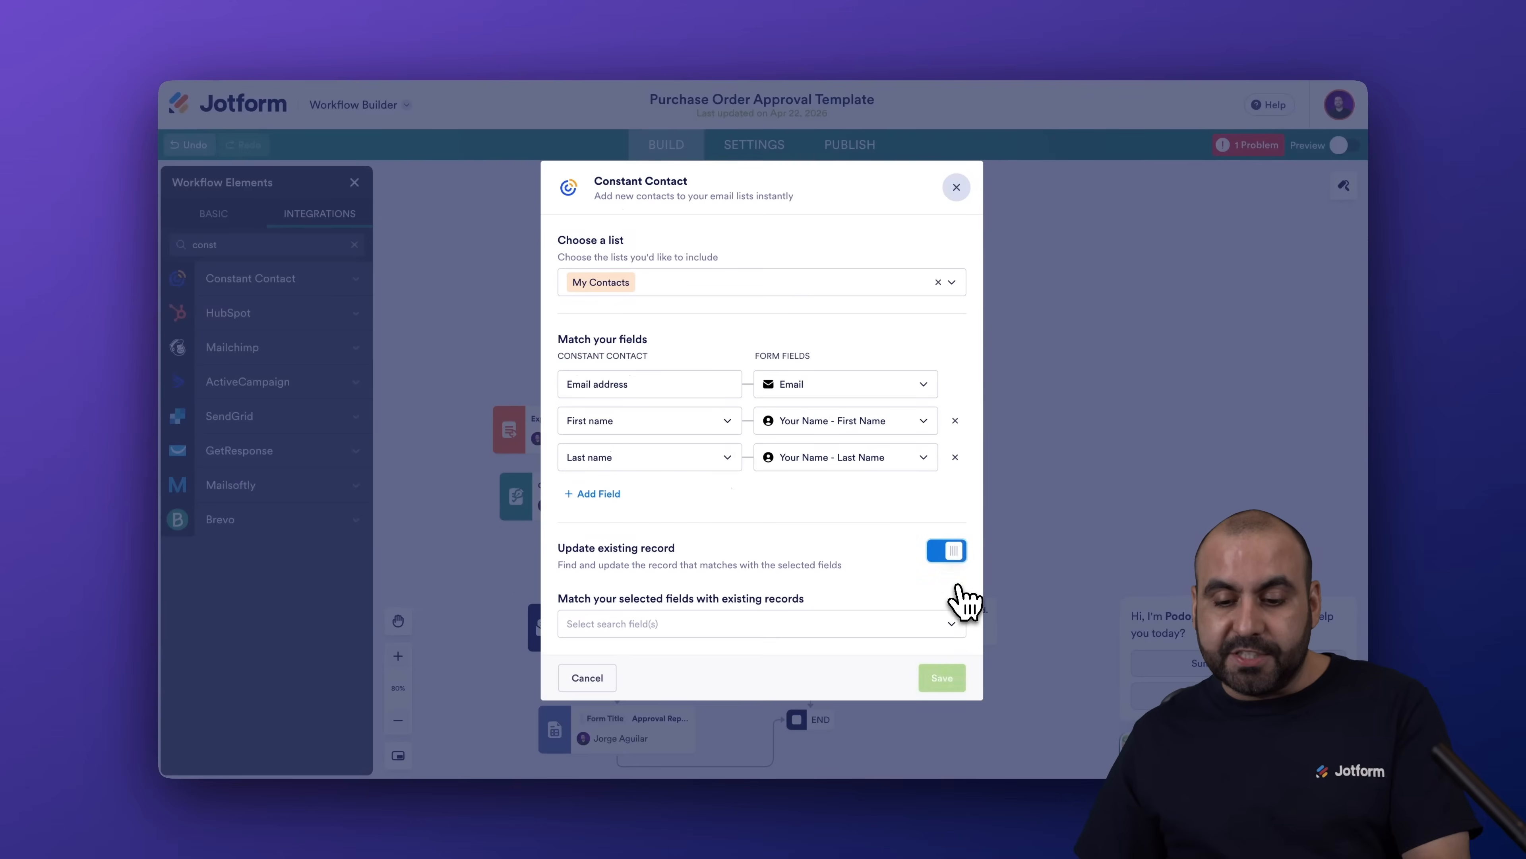
{"action": "left_click", "coordinate": [953, 558]}
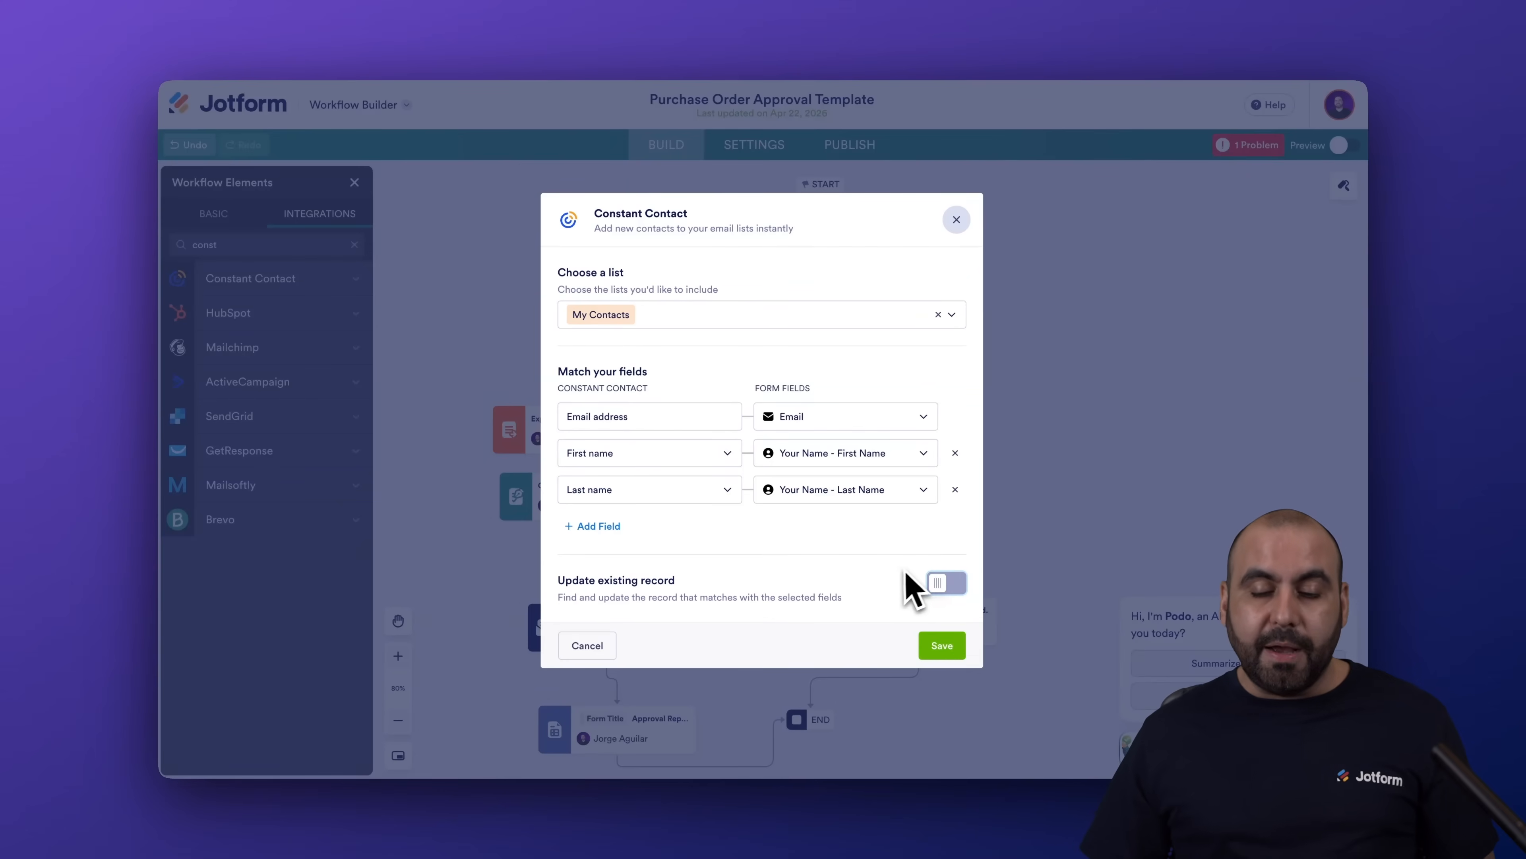
{"action": "left_click", "coordinate": [938, 581]}
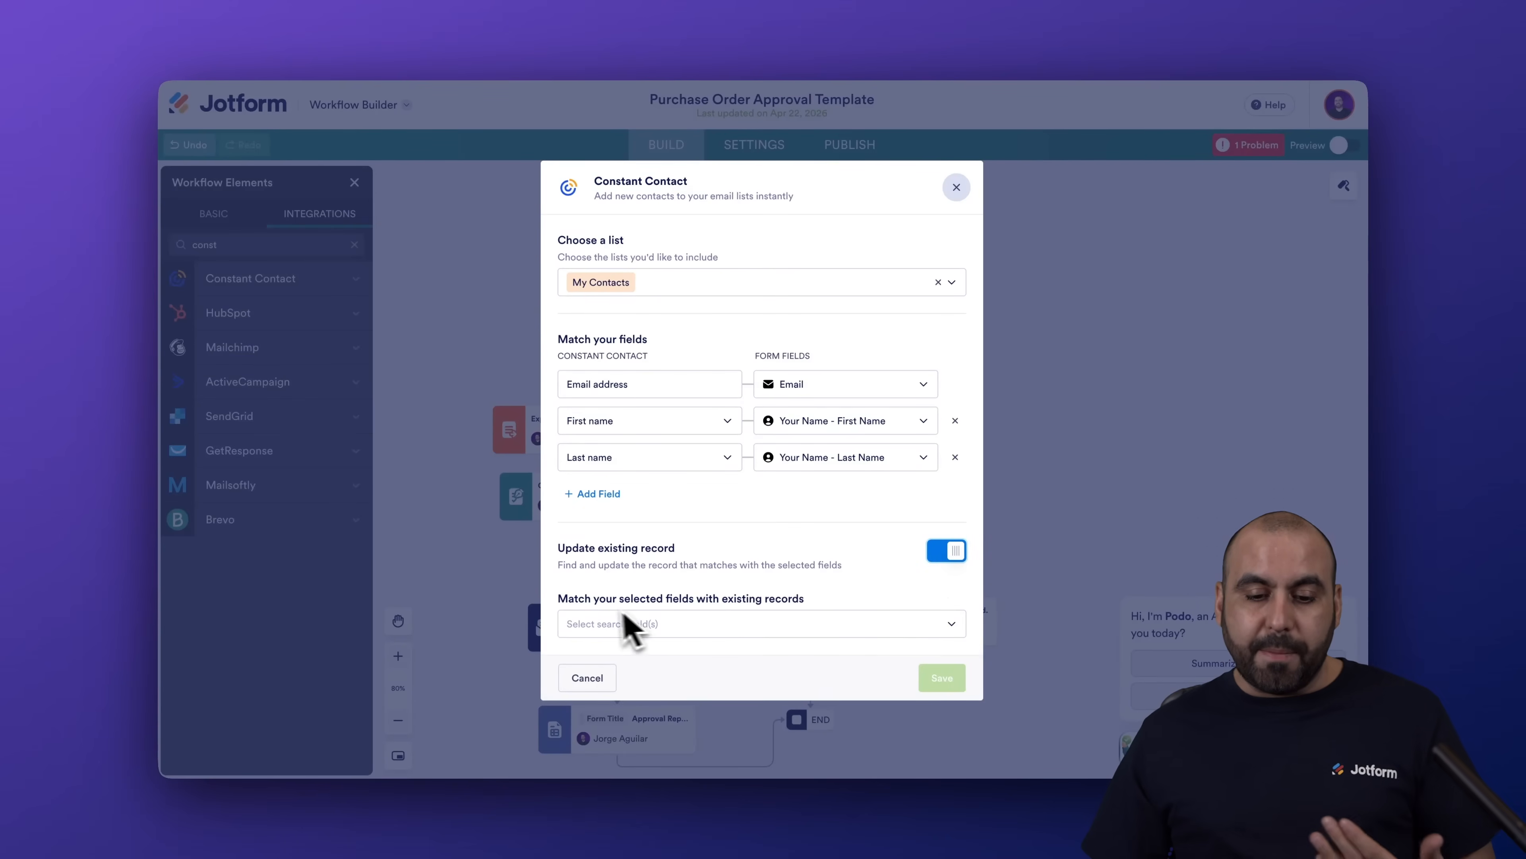
{"action": "left_click", "coordinate": [729, 625]}
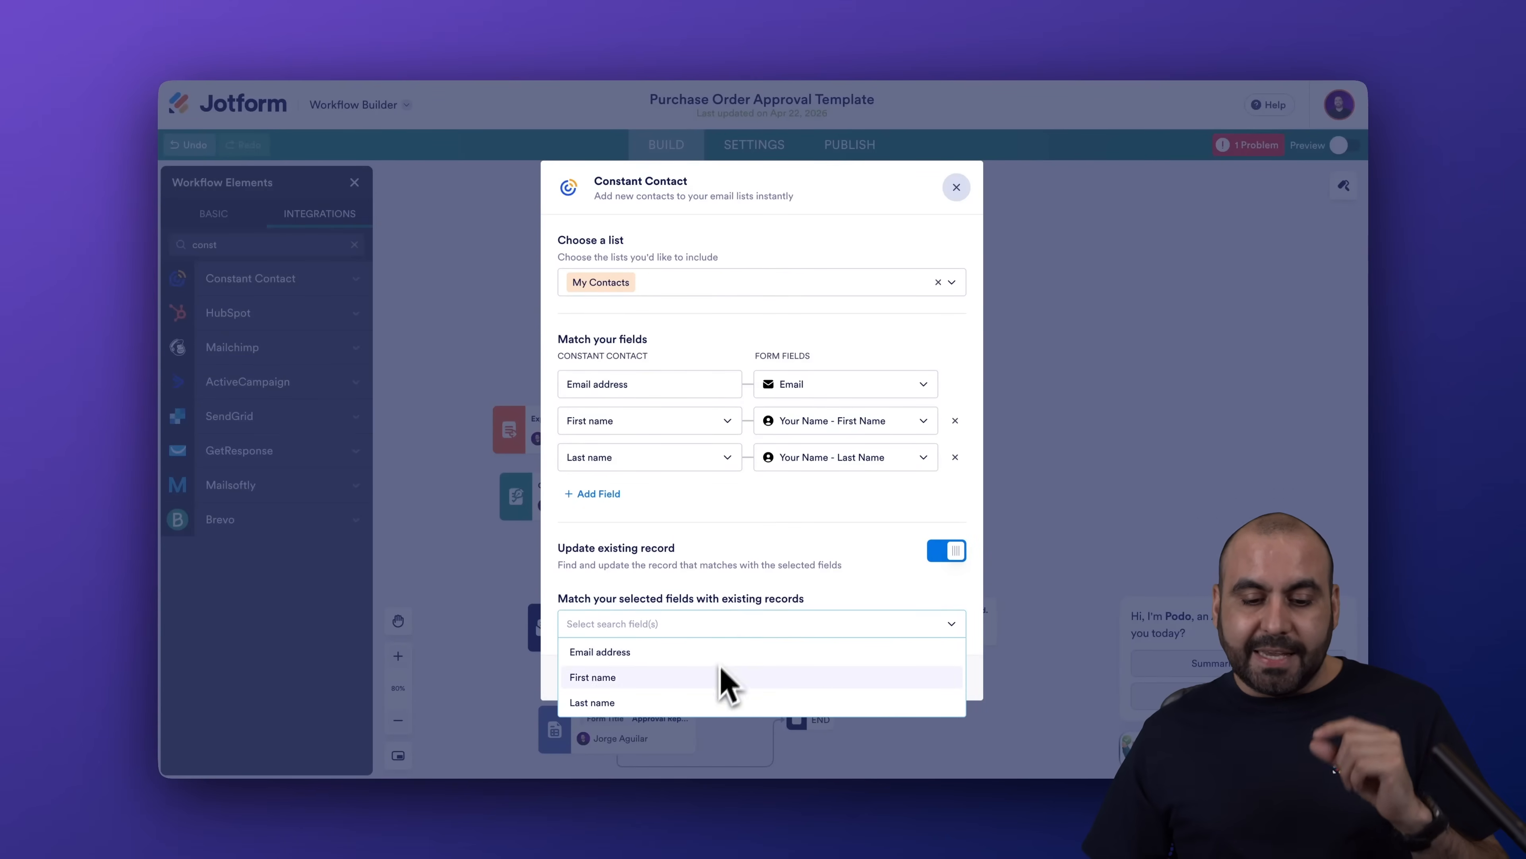
{"action": "left_click", "coordinate": [944, 551]}
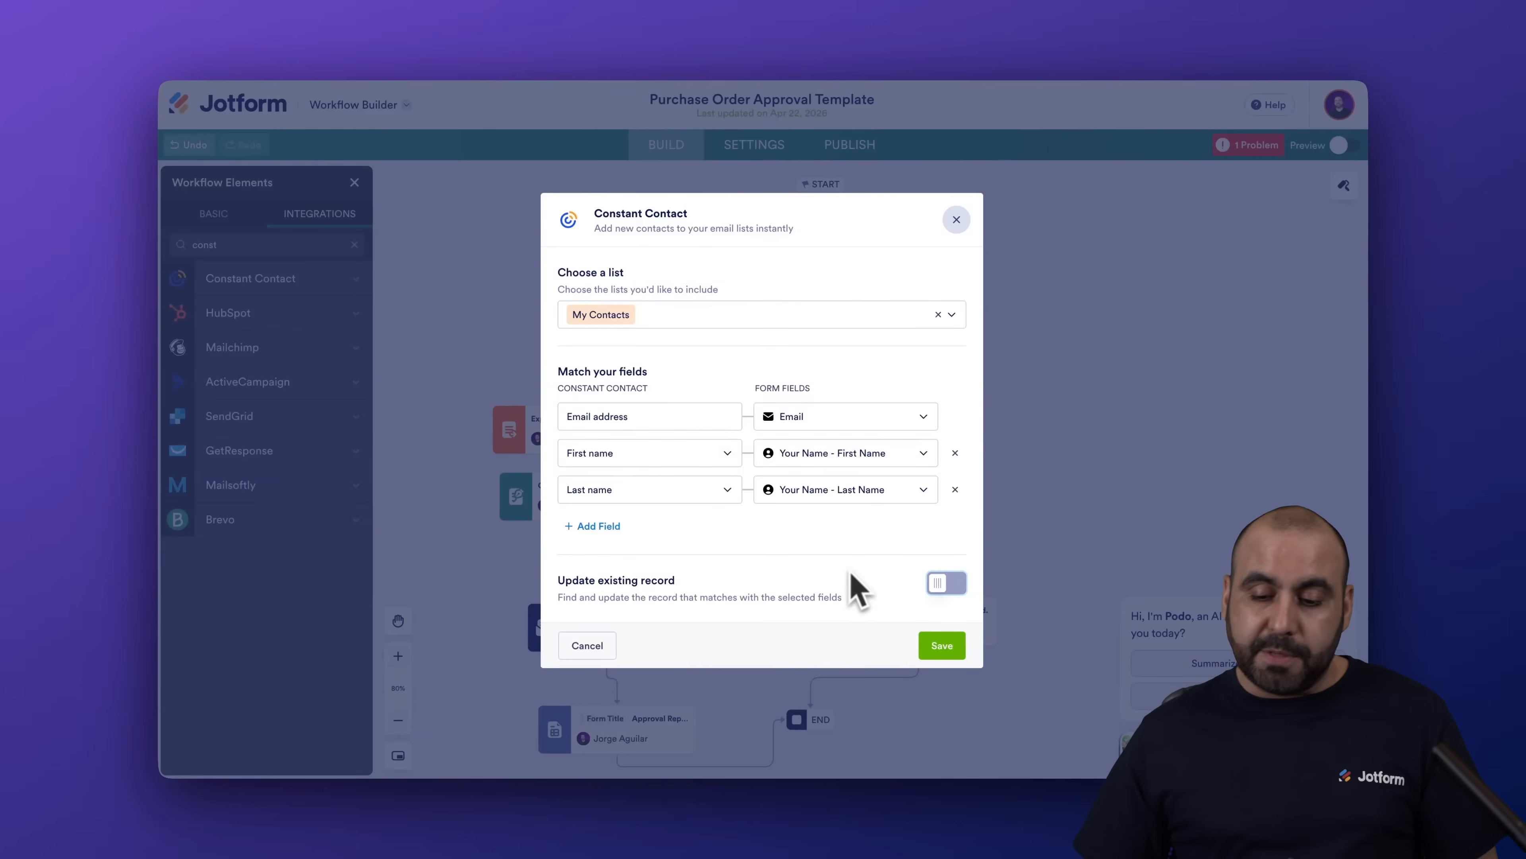
Save the step, switch the workflow to Preview, and open Constant Contact's contacts list.
{"action": "left_click", "coordinate": [935, 646]}
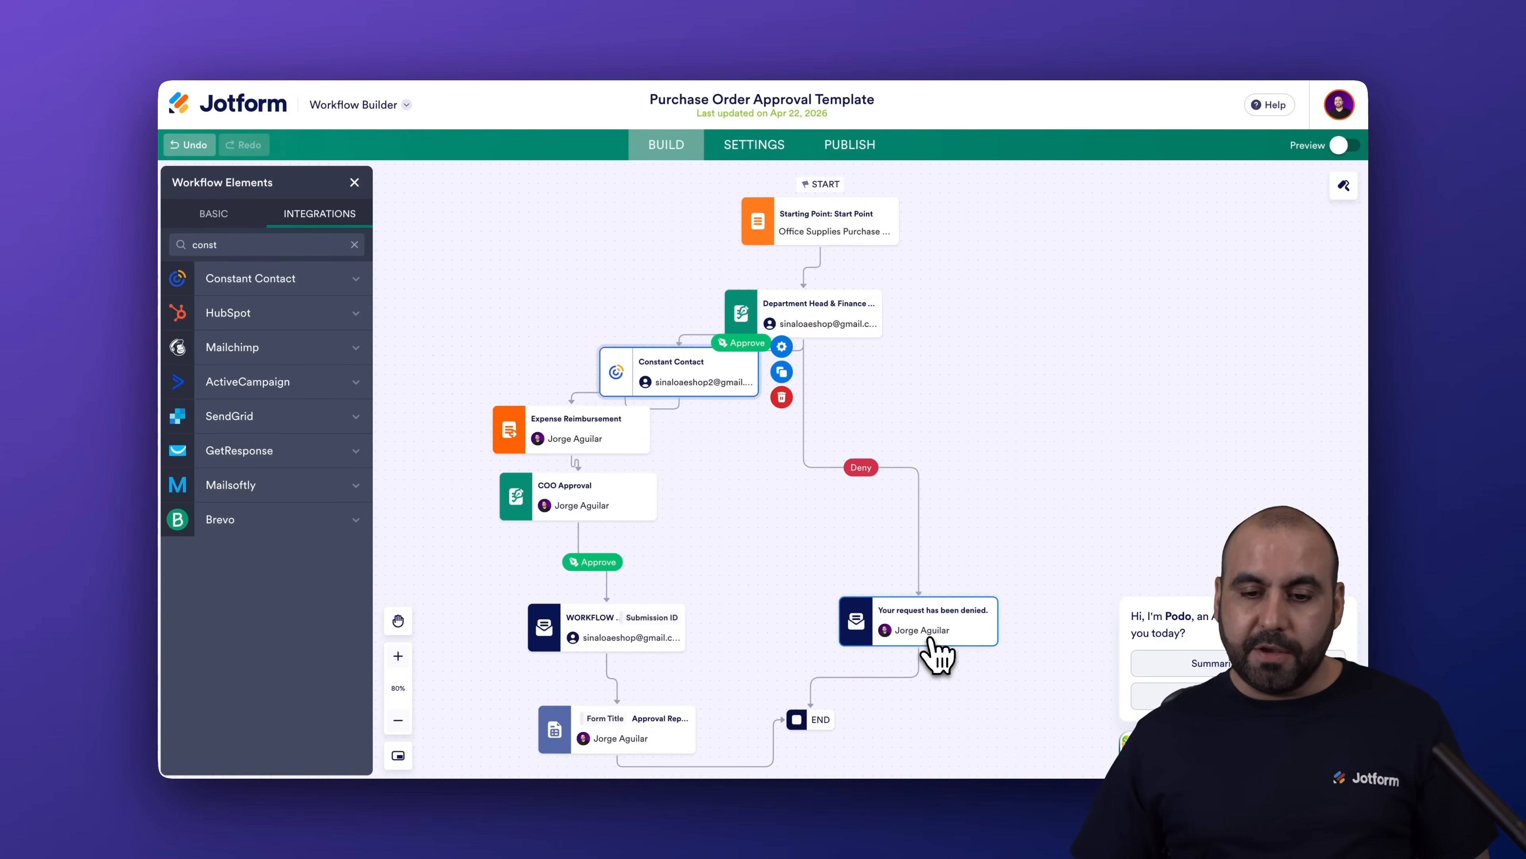
{"action": "left_click", "coordinate": [1348, 149]}
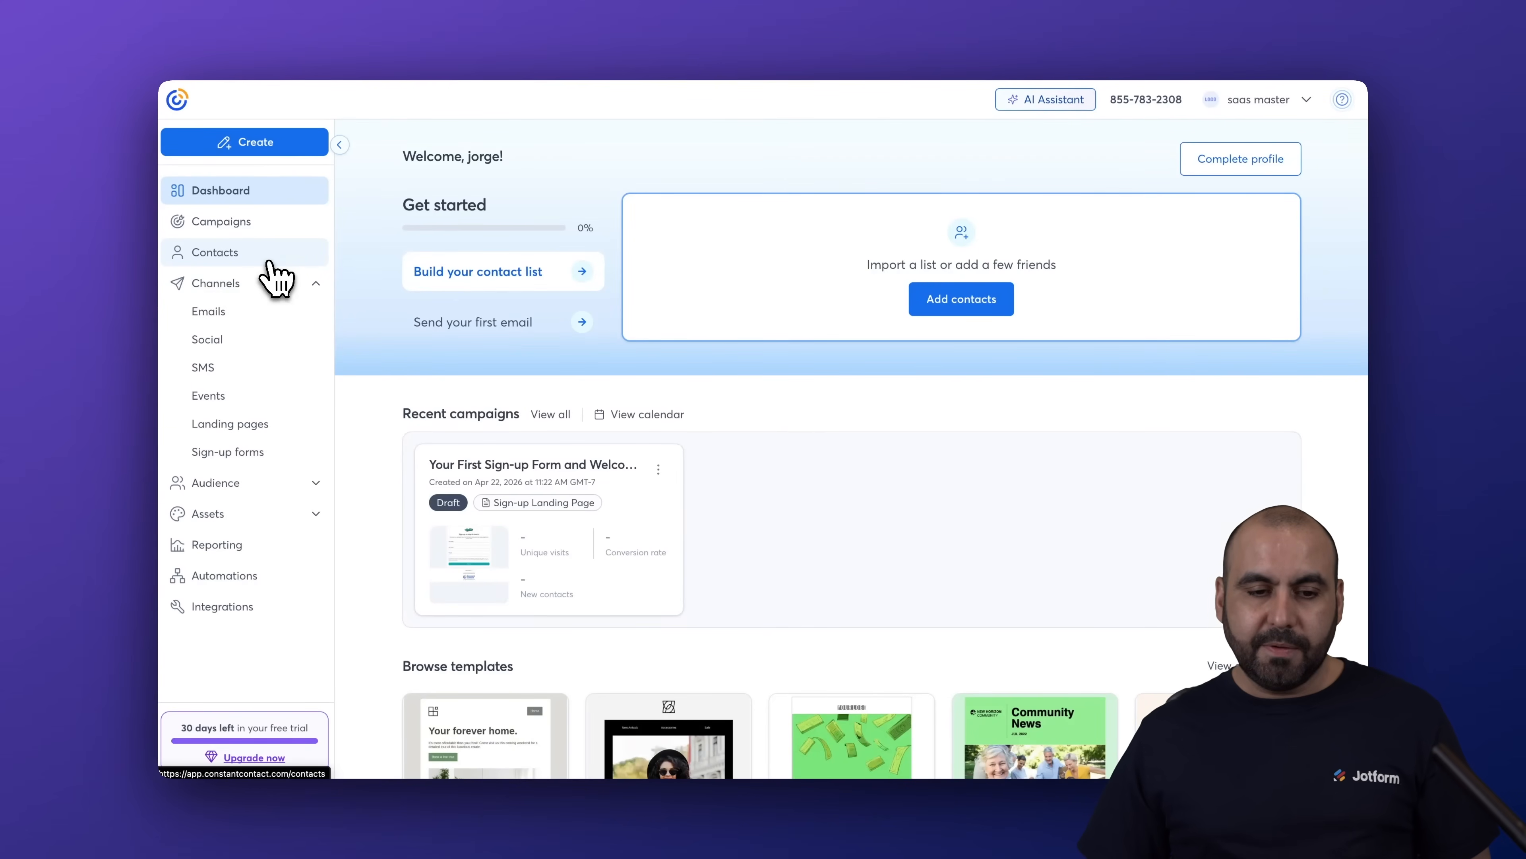
{"action": "left_click", "coordinate": [265, 256]}
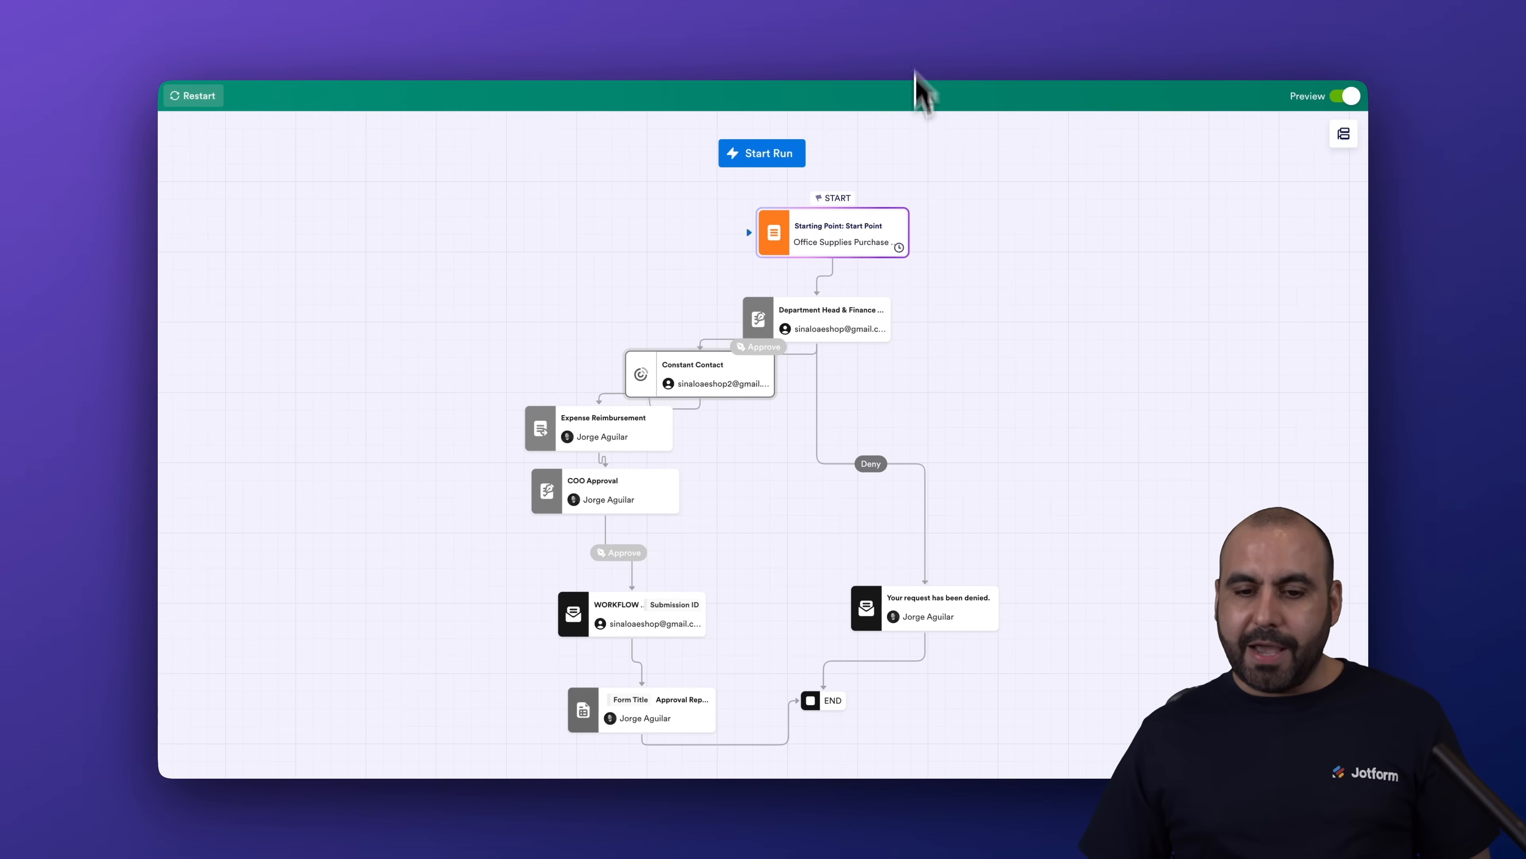
Start a test run and submit the purchase request form filled with sample data.
{"action": "left_click", "coordinate": [788, 162]}
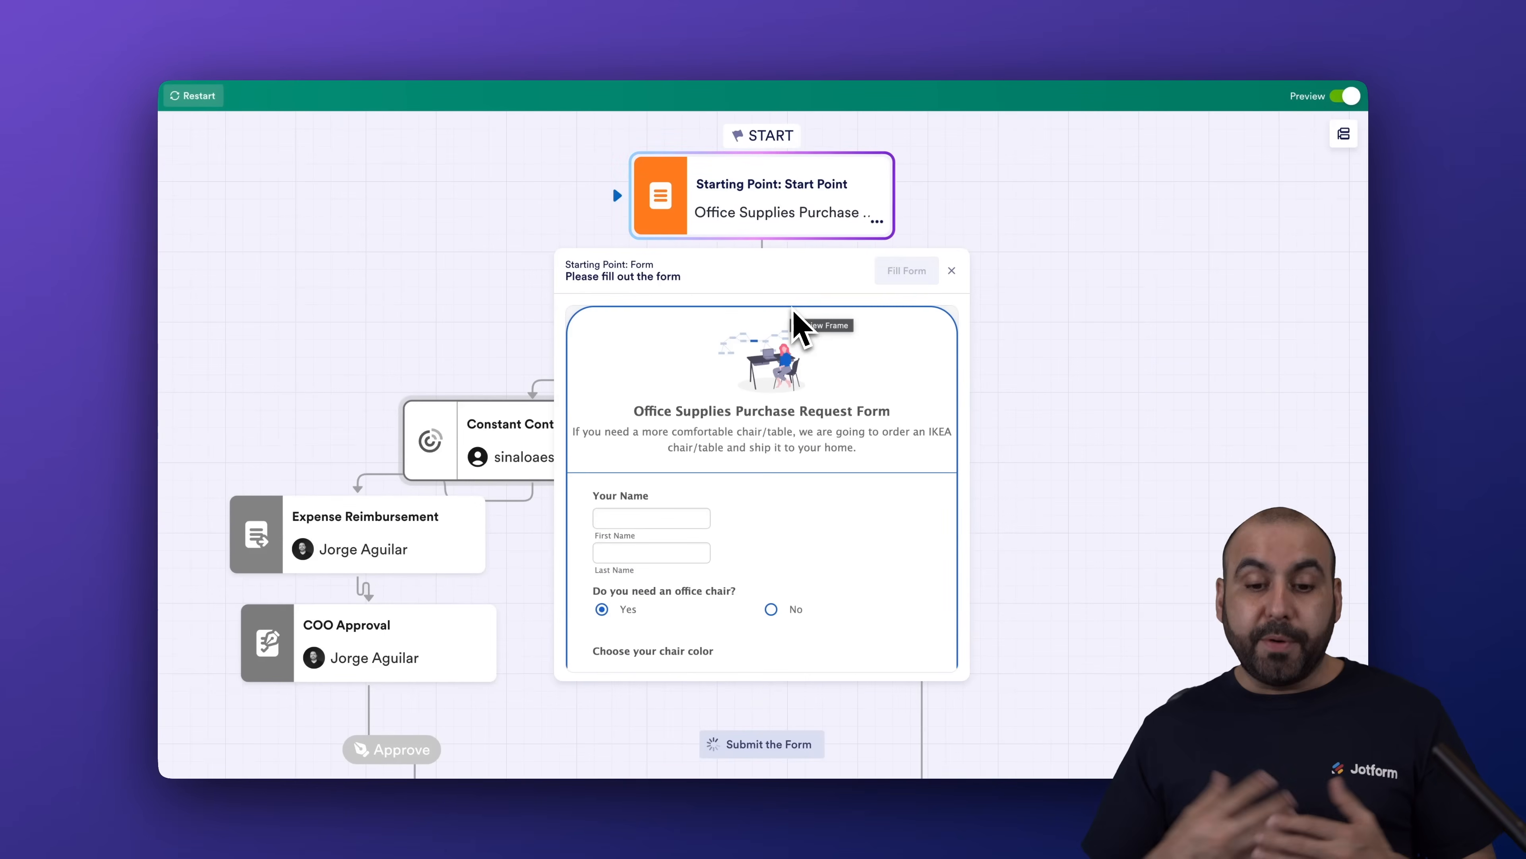
{"action": "left_click", "coordinate": [892, 274]}
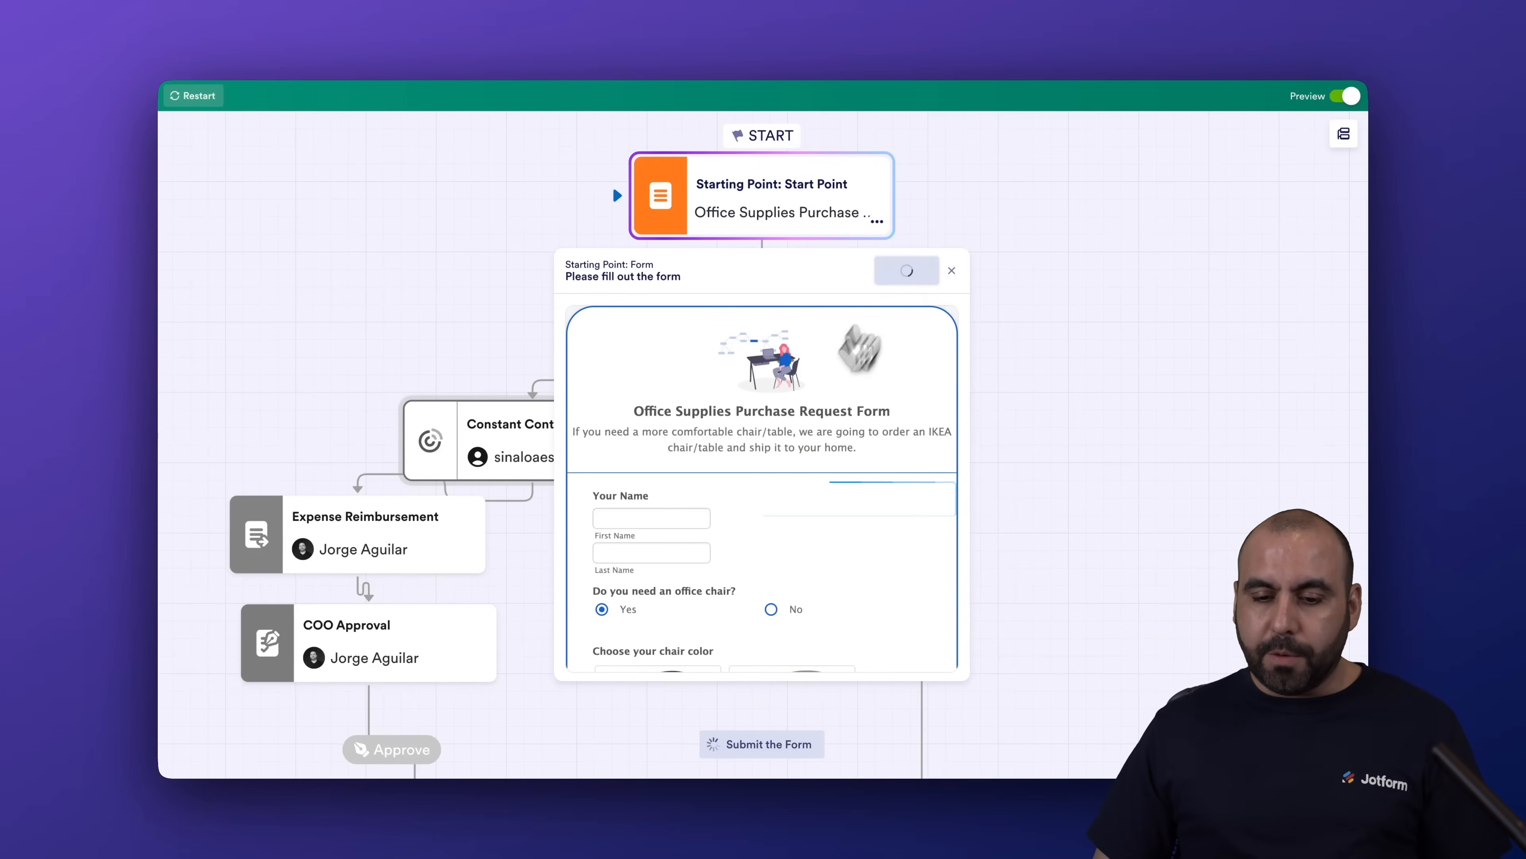
{"action": "left_click", "coordinate": [685, 635]}
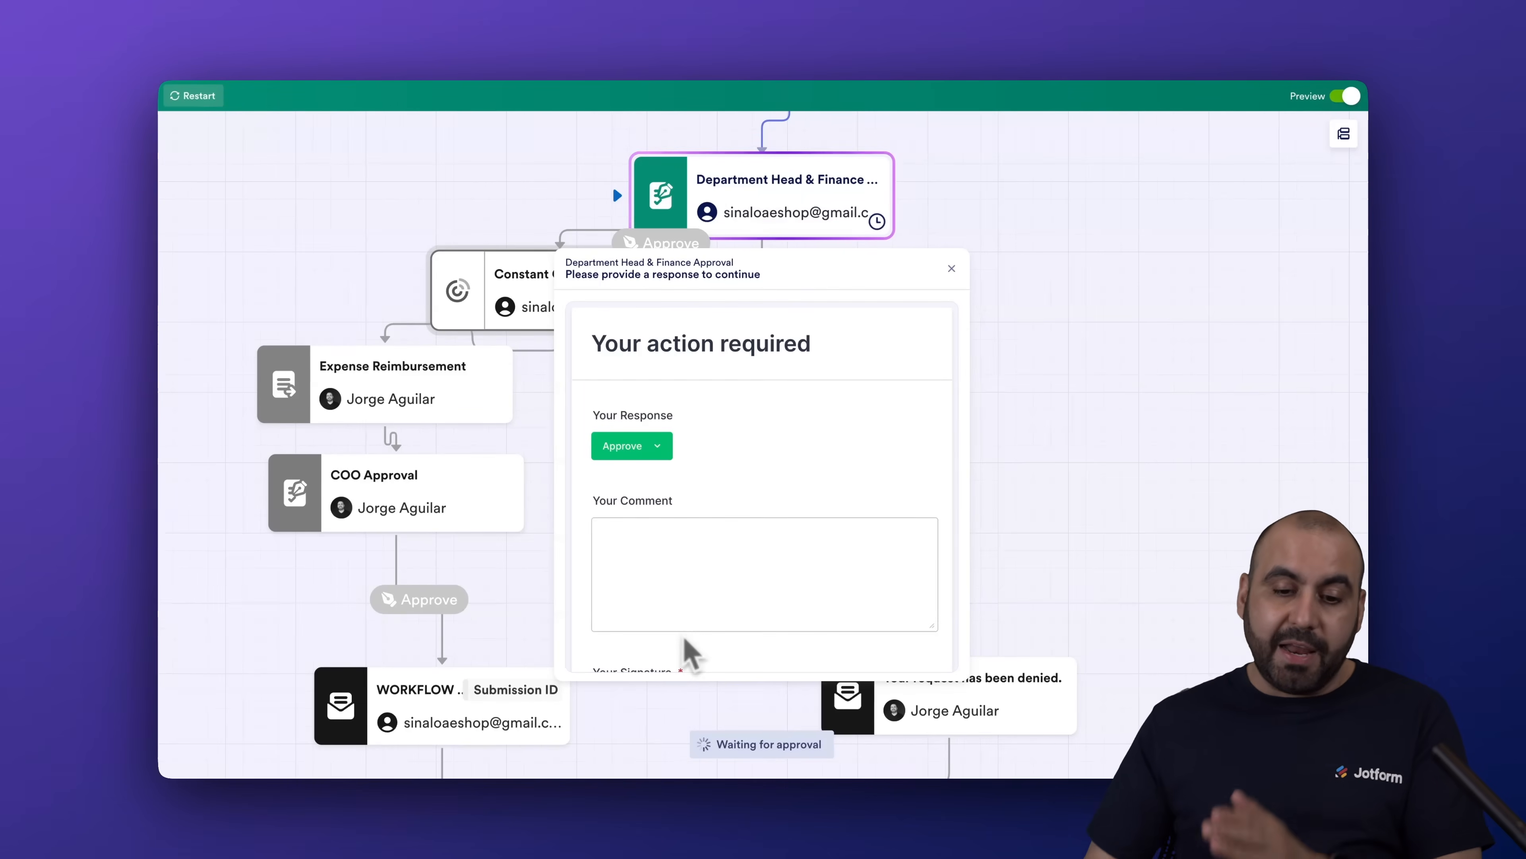
Approve the request with the signature 'test', then check the Constant Contact contacts page.
{"action": "scroll", "coordinate": [673, 583], "scroll_direction": "down", "scroll_amount": 5}
{"action": "left_click", "coordinate": [764, 481]}
{"action": "type", "text": "test"}
{"action": "left_click", "coordinate": [763, 628]}
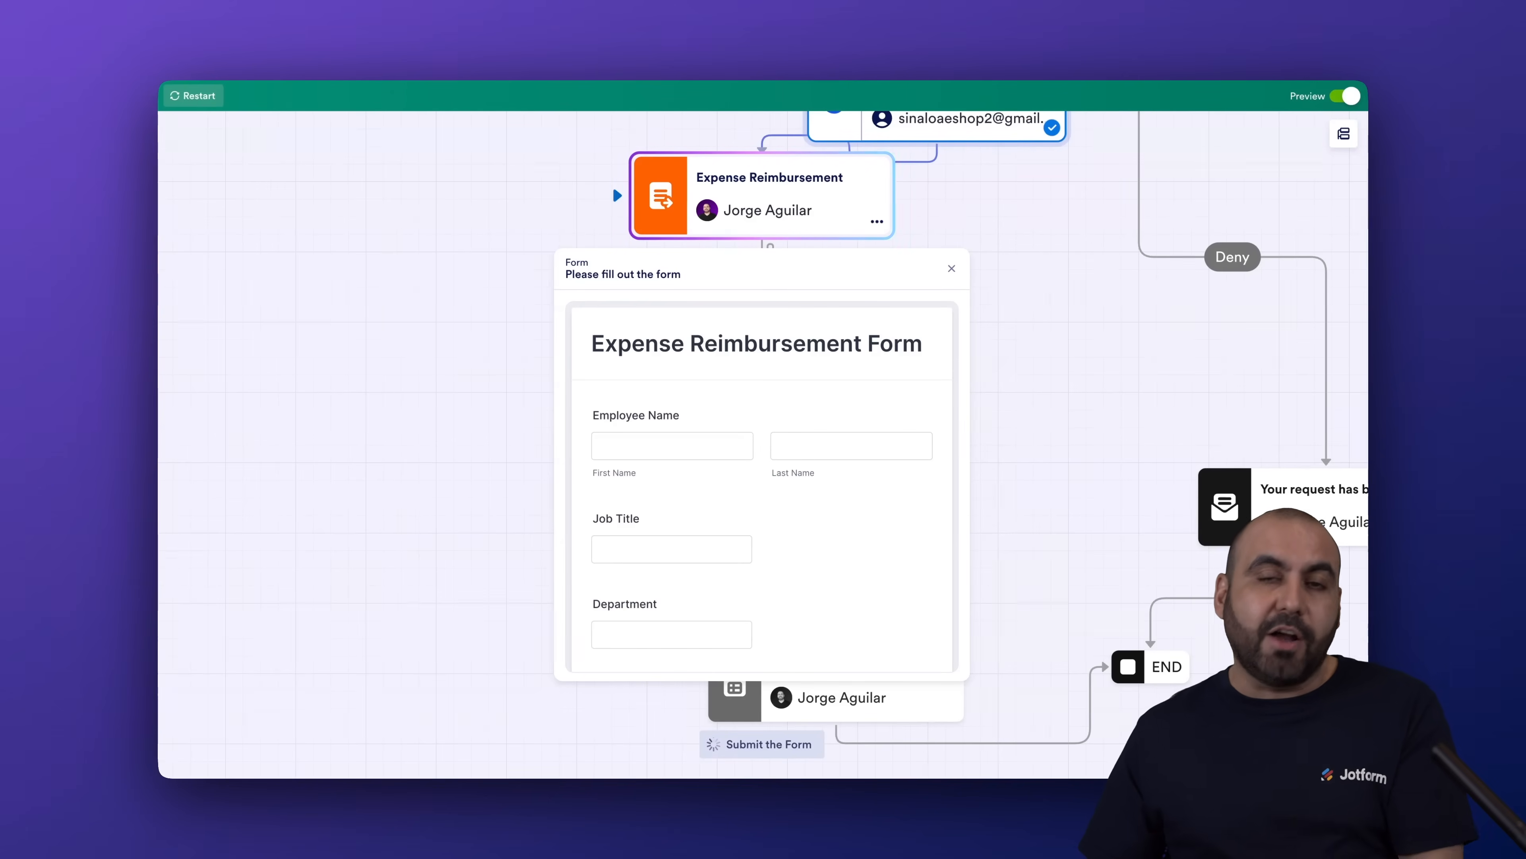
{"action": "left_click", "coordinate": [1100, 35]}
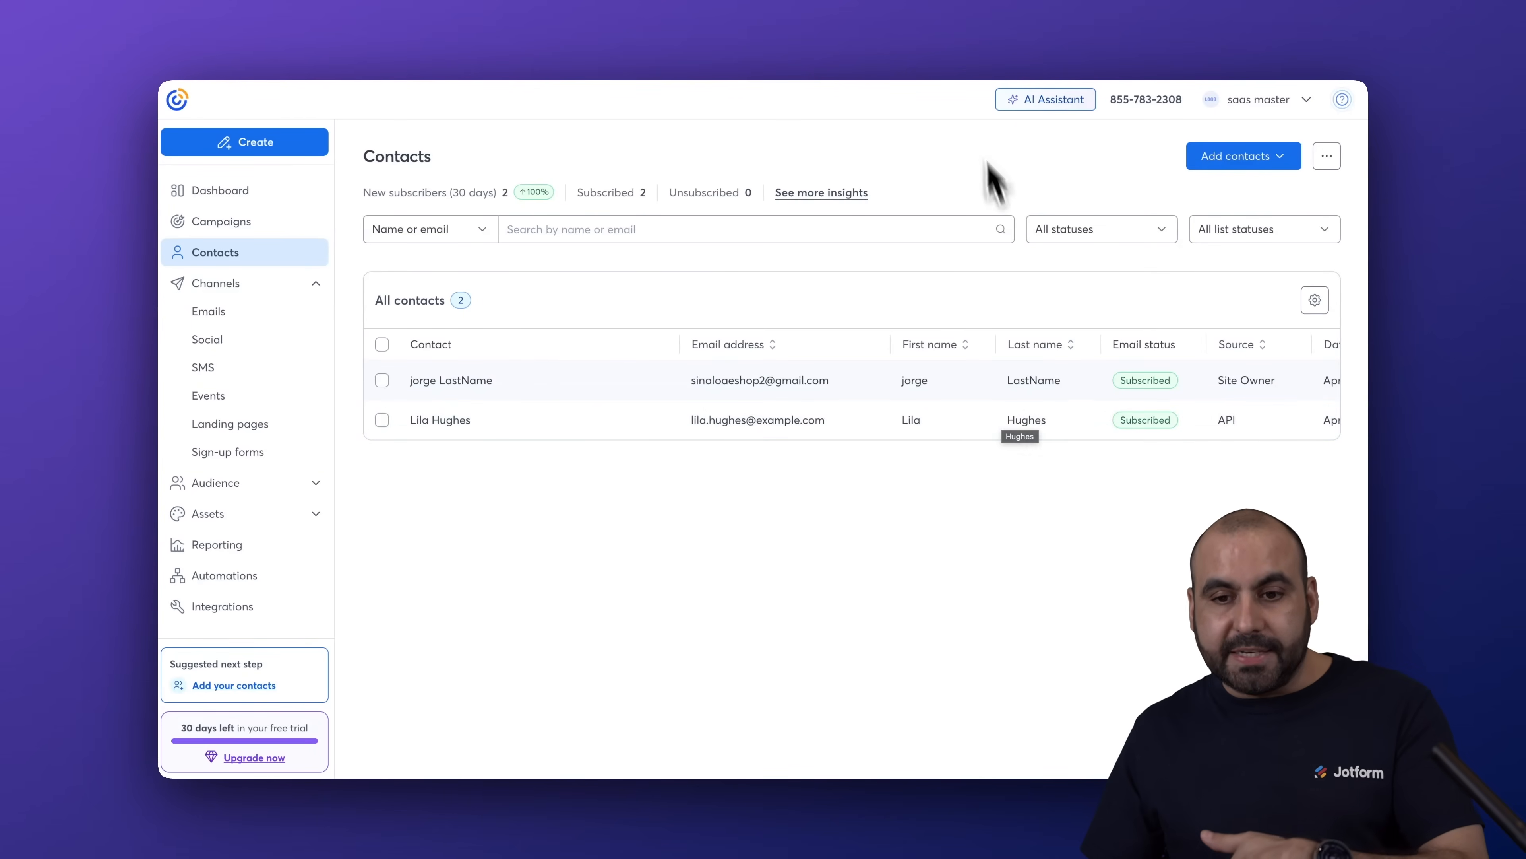
Confirm the new contact appears in Constant Contact, then return to the Jotform preview tab.
{"action": "left_click", "coordinate": [929, 48]}
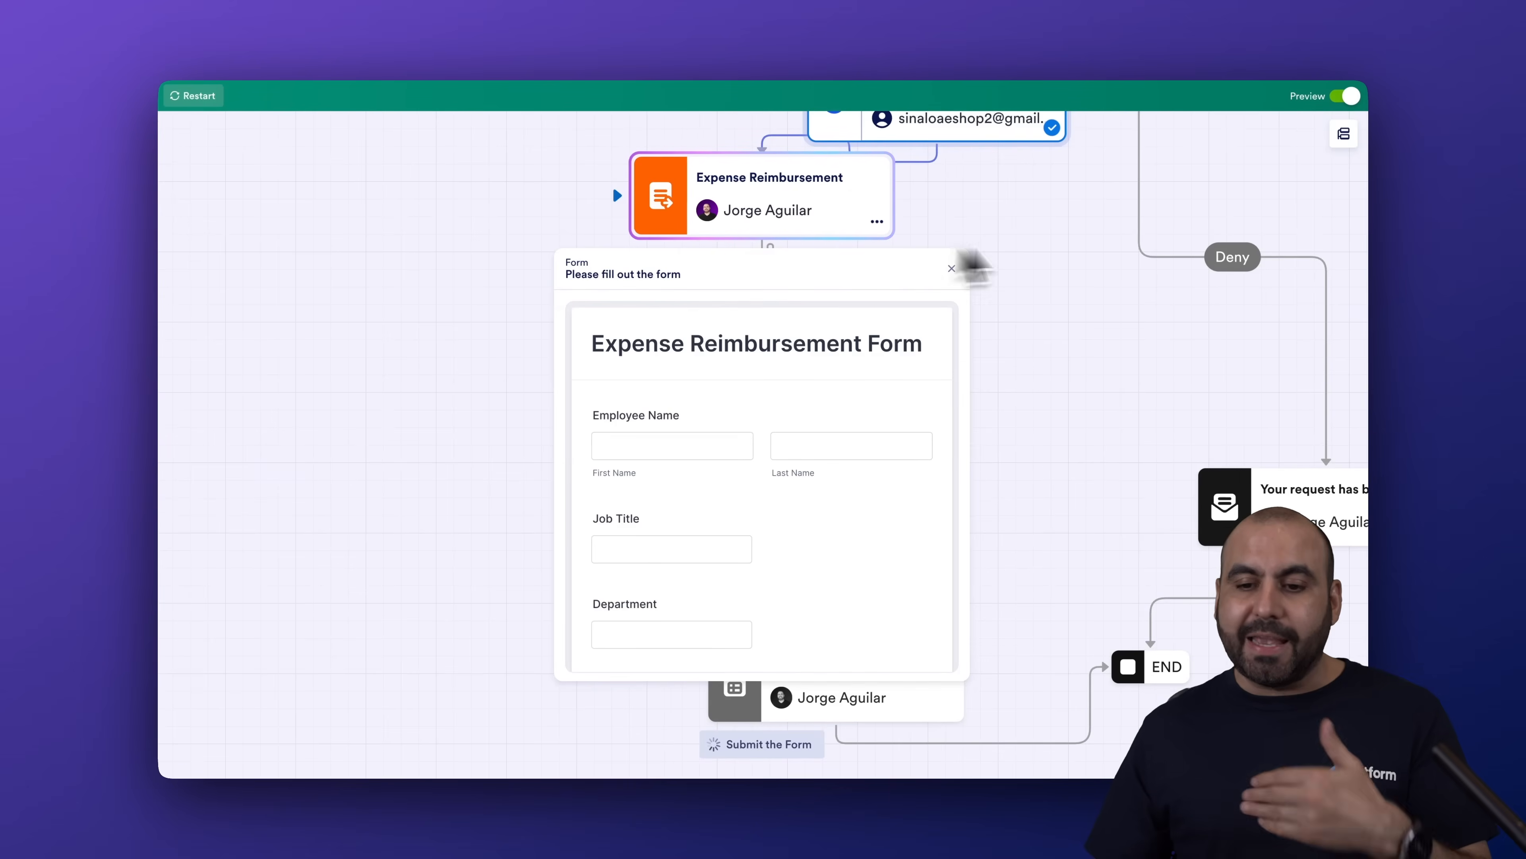
Switch off the Preview toggle to return to the workflow builder canvas.
{"action": "left_click", "coordinate": [1346, 96]}
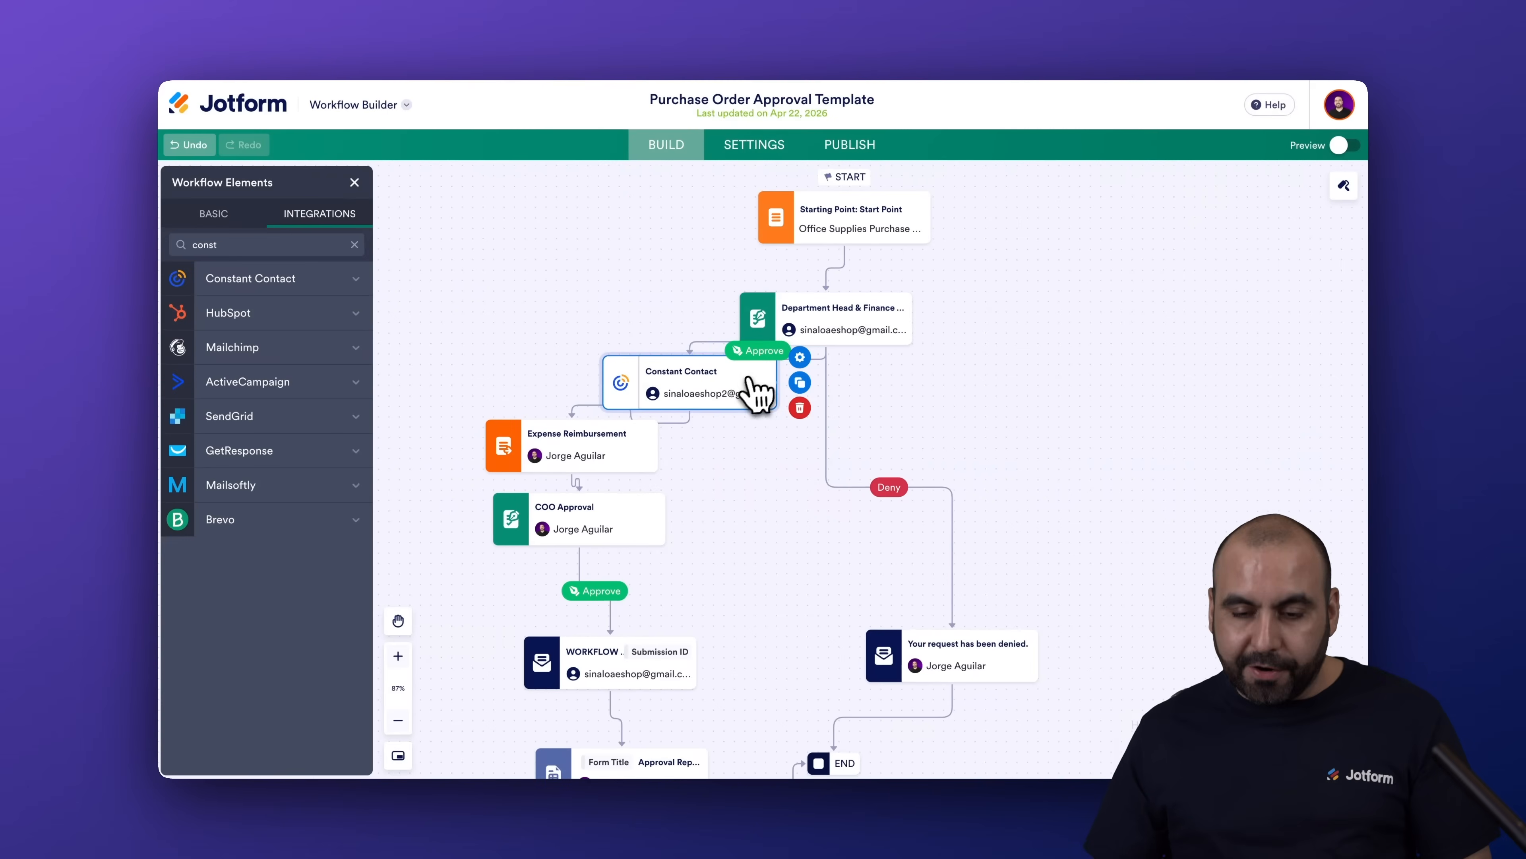